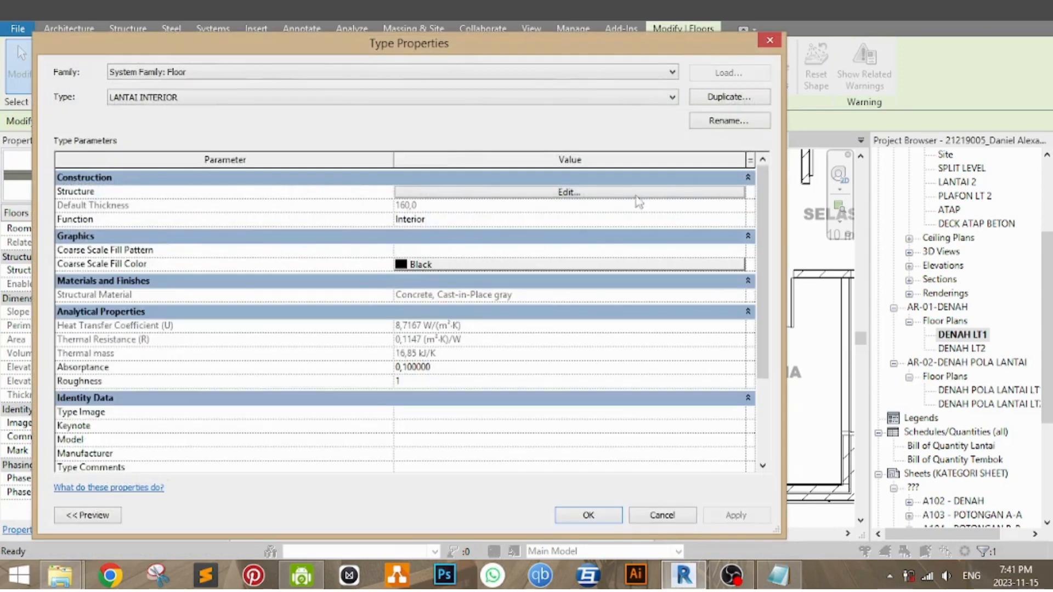
Step: Give the Tile - THE VERANDA 600 x 600 finish of LANTAI INTERIOR a 600 x 600mm model foreground surface pattern
{"action": "left_click", "coordinate": [571, 192]}
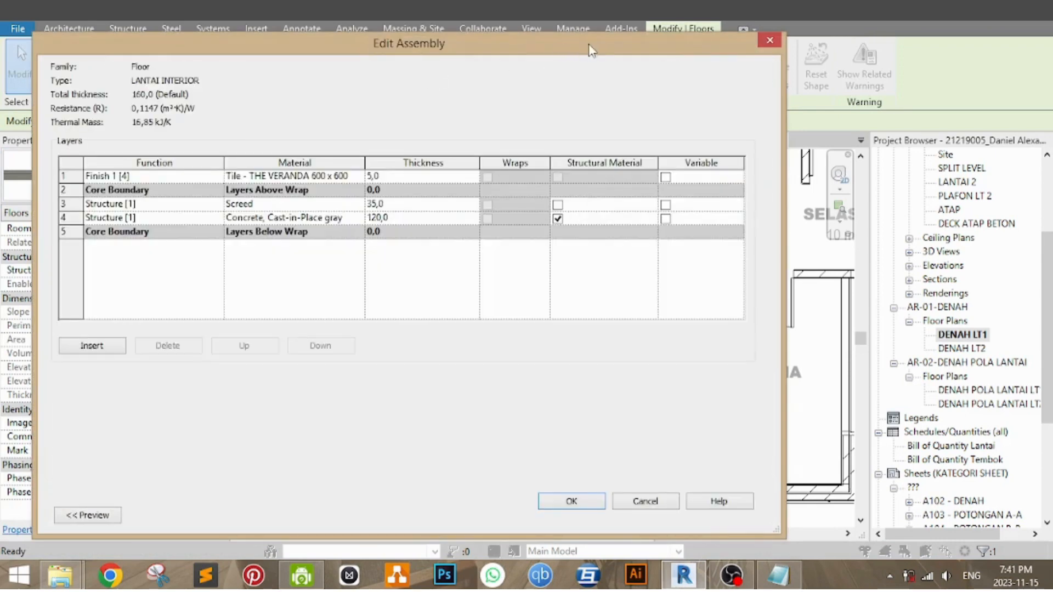
{"action": "left_click", "coordinate": [359, 177]}
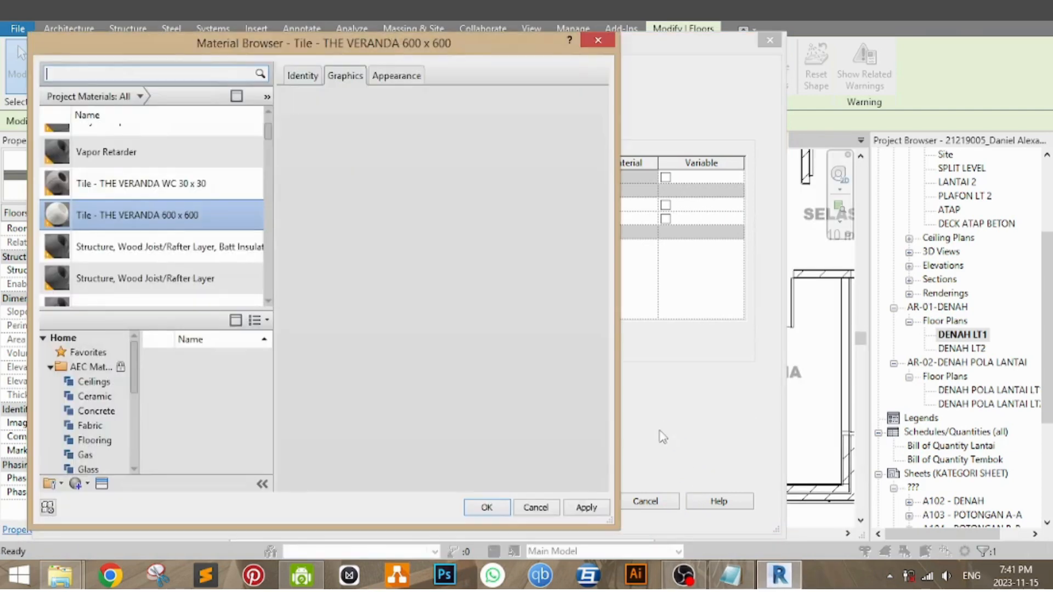
{"action": "left_click_drag", "start_coordinate": [496, 45], "coordinate": [618, 52]}
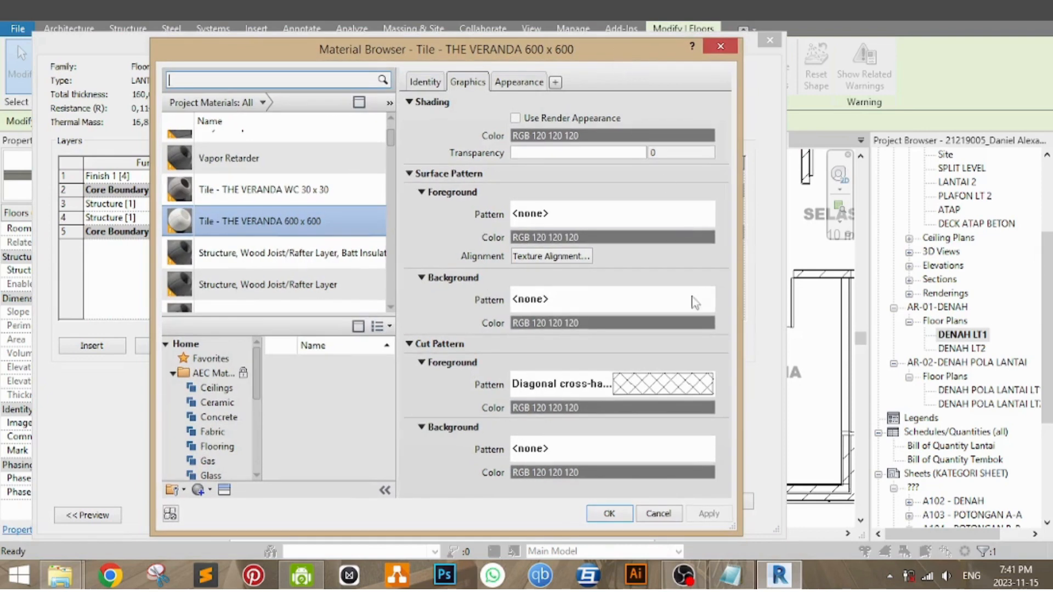
{"action": "left_click", "coordinate": [600, 219]}
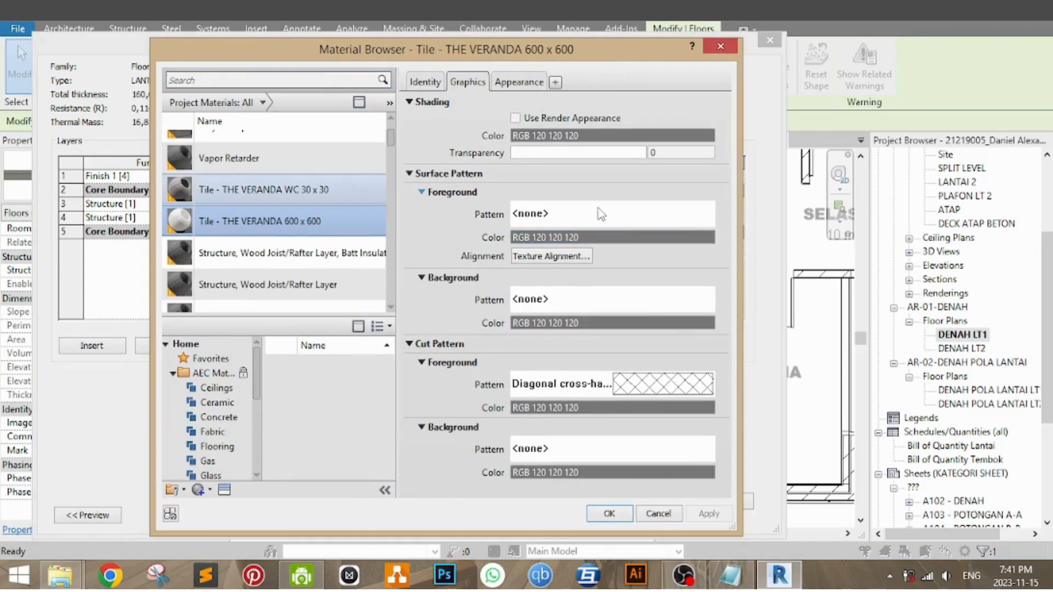
{"action": "left_click", "coordinate": [384, 188]}
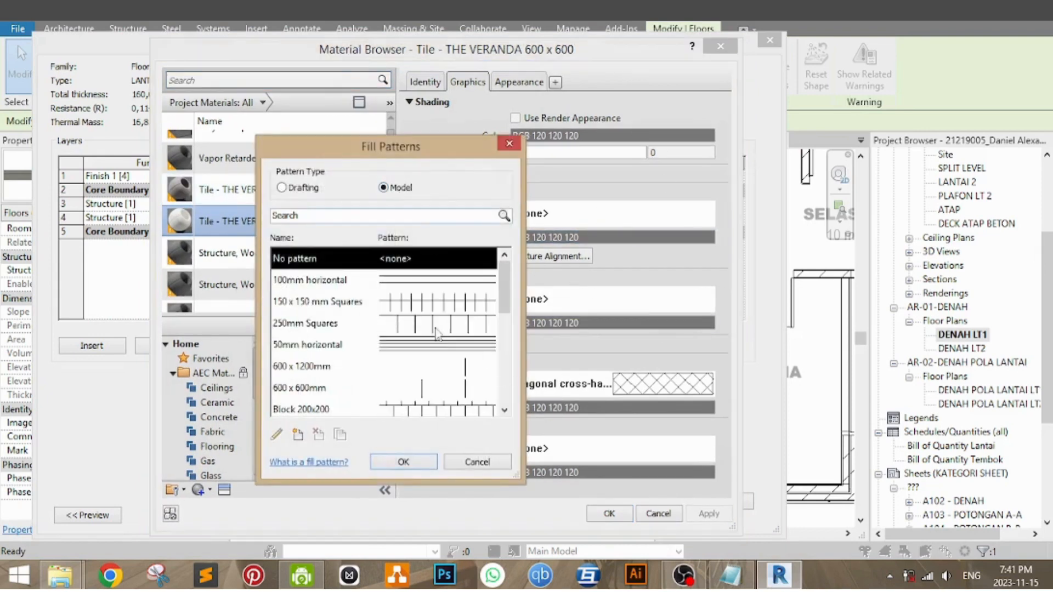
{"action": "left_click", "coordinate": [469, 390]}
{"action": "left_click", "coordinate": [416, 463]}
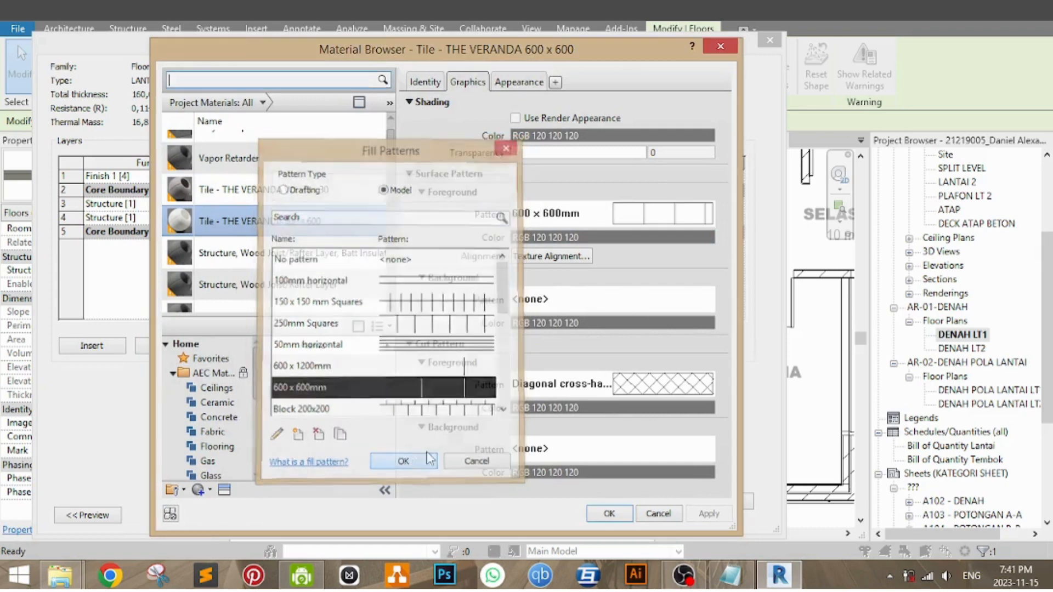
{"action": "left_click", "coordinate": [626, 519]}
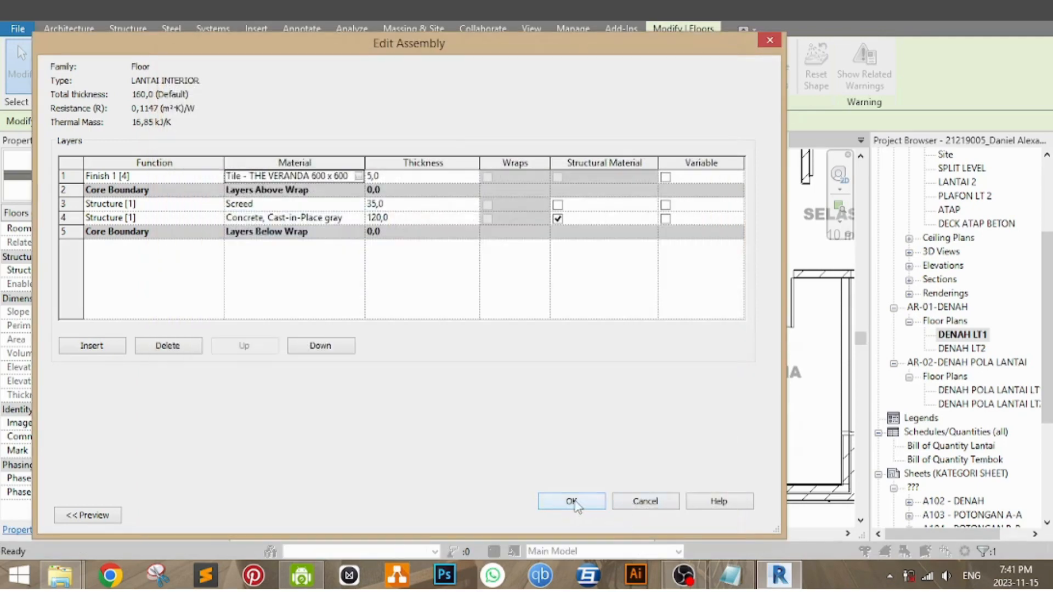
{"action": "left_click", "coordinate": [572, 504]}
{"action": "left_click", "coordinate": [588, 516]}
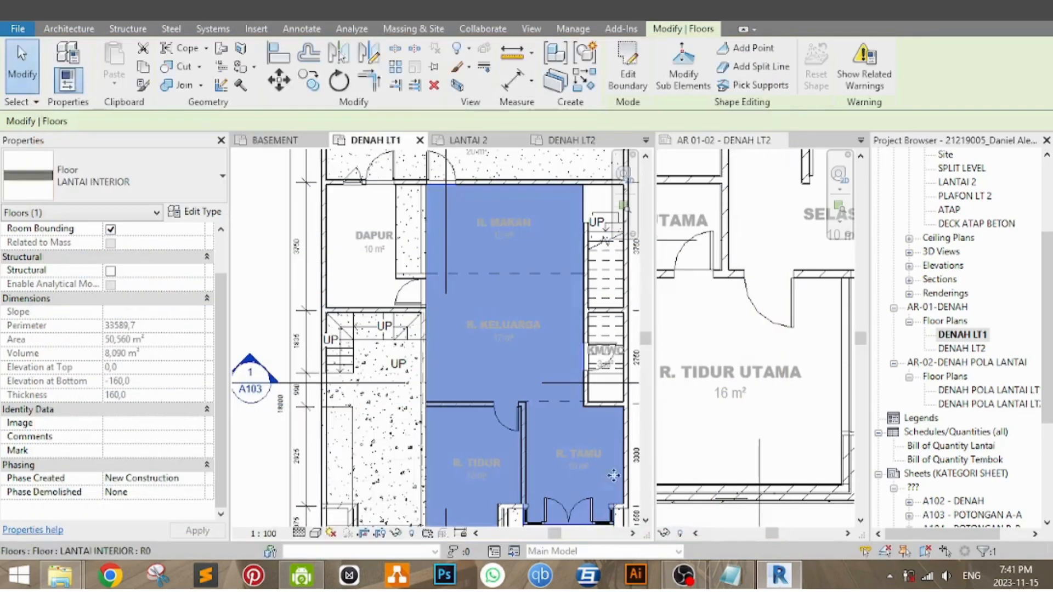
{"action": "left_click", "coordinate": [274, 268]}
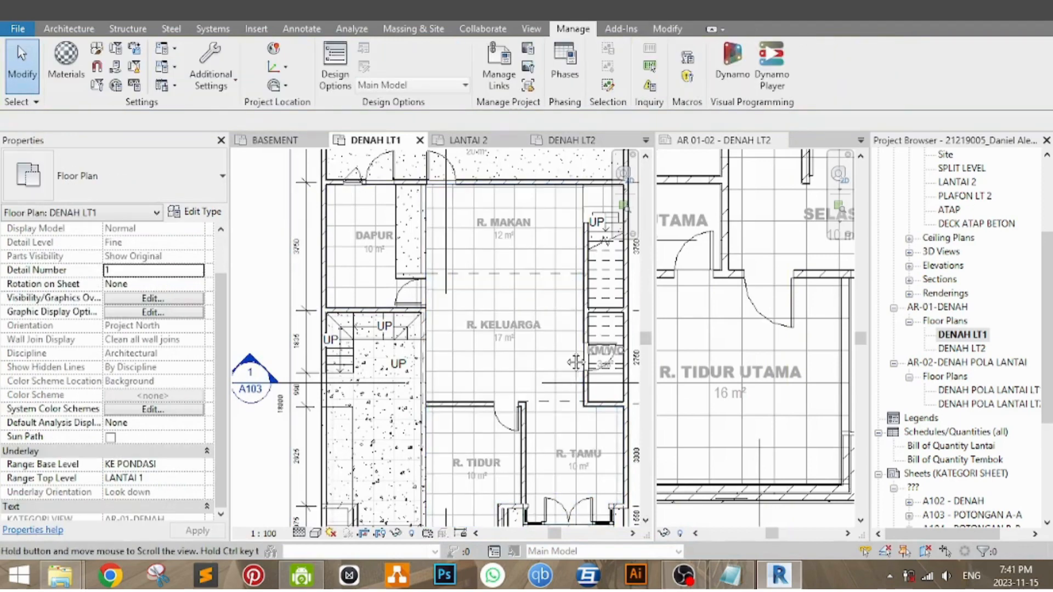
Step: Align the interior floor's tile pattern with the wall edge beside the DAPUR door
{"action": "scroll", "coordinate": [473, 277], "scroll_direction": "up", "scroll_amount": 5}
{"action": "mouse_move", "coordinate": [558, 402]}
{"action": "middle_mouse_down"}
{"action": "mouse_move", "coordinate": [540, 349]}
{"action": "mouse_move", "coordinate": [530, 395]}
{"action": "middle_mouse_up"}
{"action": "key", "text": "l"}
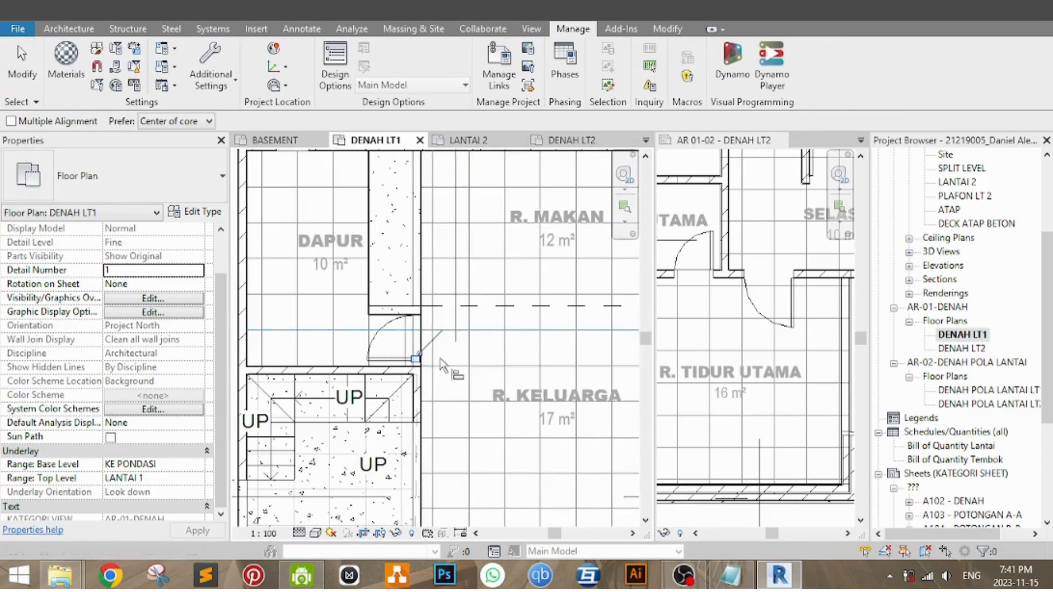
{"action": "scroll", "coordinate": [393, 346], "scroll_direction": "up", "scroll_amount": 3}
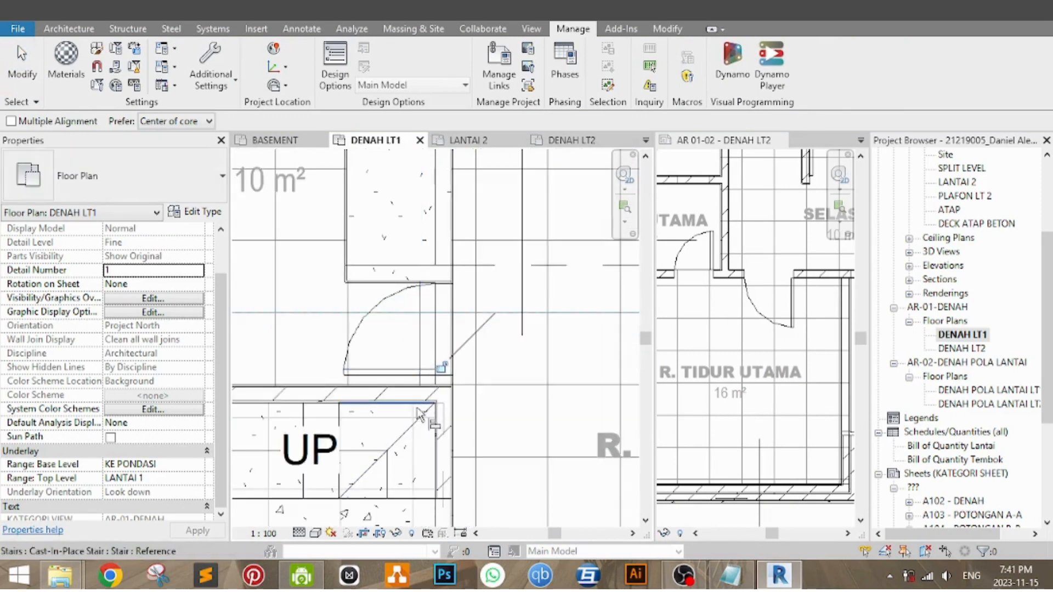
{"action": "left_click", "coordinate": [349, 318]}
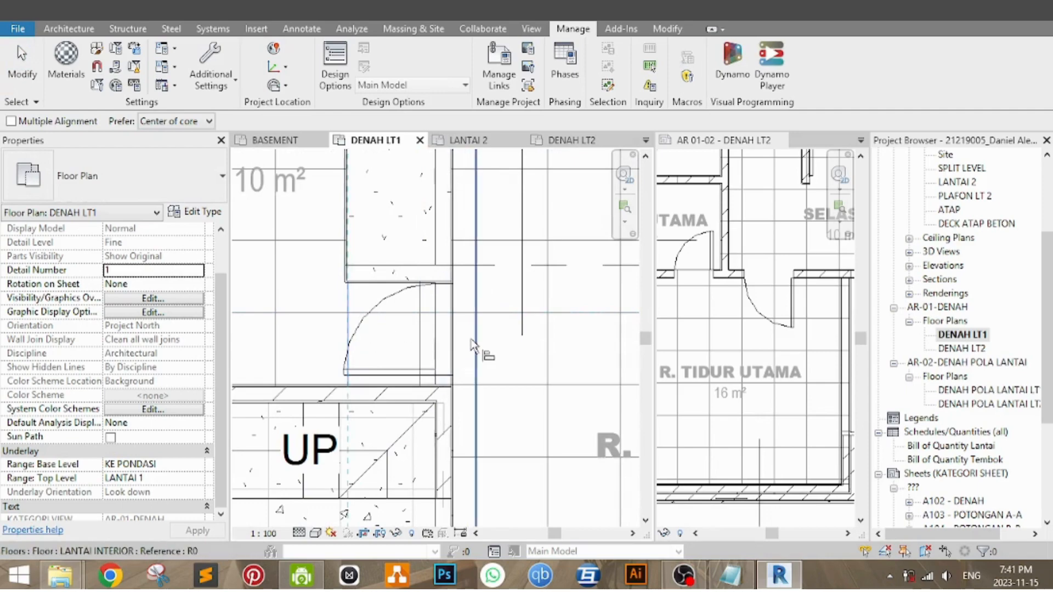
{"action": "scroll", "coordinate": [524, 352], "scroll_direction": "down", "scroll_amount": 5}
{"action": "middle_click_drag", "start_coordinate": [621, 454], "coordinate": [486, 340]}
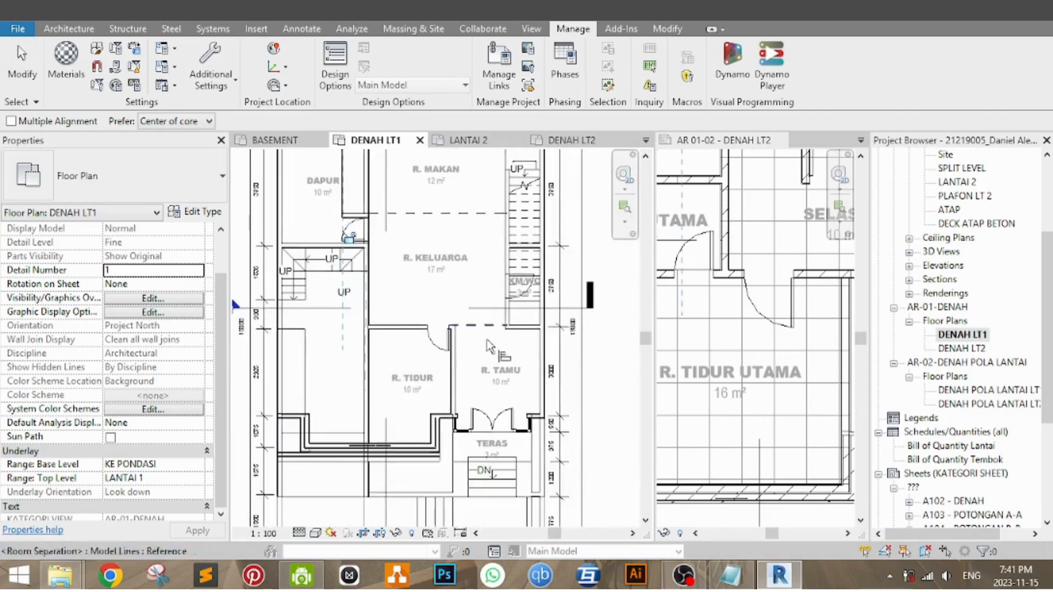
{"action": "scroll", "coordinate": [457, 370], "scroll_direction": "up", "scroll_amount": 2}
{"action": "scroll", "coordinate": [445, 412], "scroll_direction": "down", "scroll_amount": 3}
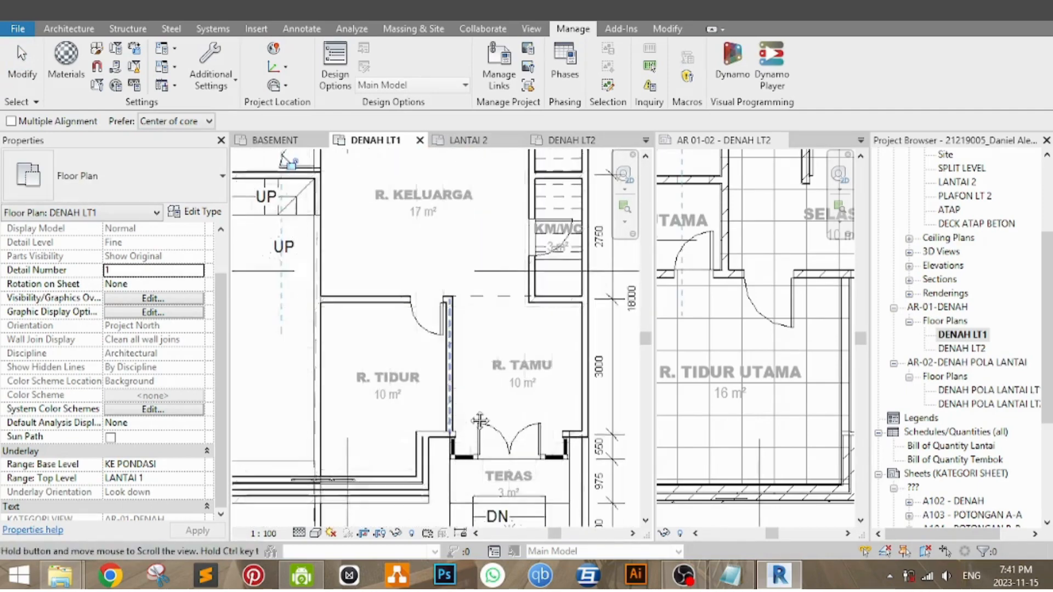
{"action": "middle_click_drag", "start_coordinate": [456, 356], "coordinate": [513, 384]}
{"action": "key", "text": "Escape"}
{"action": "key", "text": "Escape"}
{"action": "scroll", "coordinate": [528, 305], "scroll_direction": "down", "scroll_amount": 5}
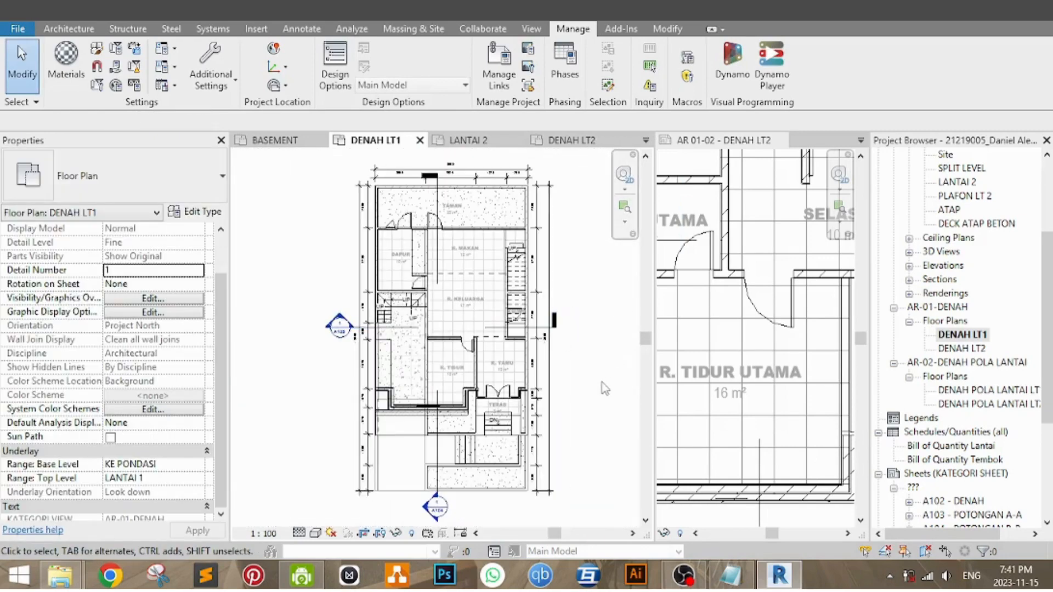
Step: Examine the floor tile pattern in the DENAH POLA LANTAI LT1 plan, close that view and compare it with DENAH LT1
{"action": "scroll", "coordinate": [571, 350], "scroll_direction": "up", "scroll_amount": 3}
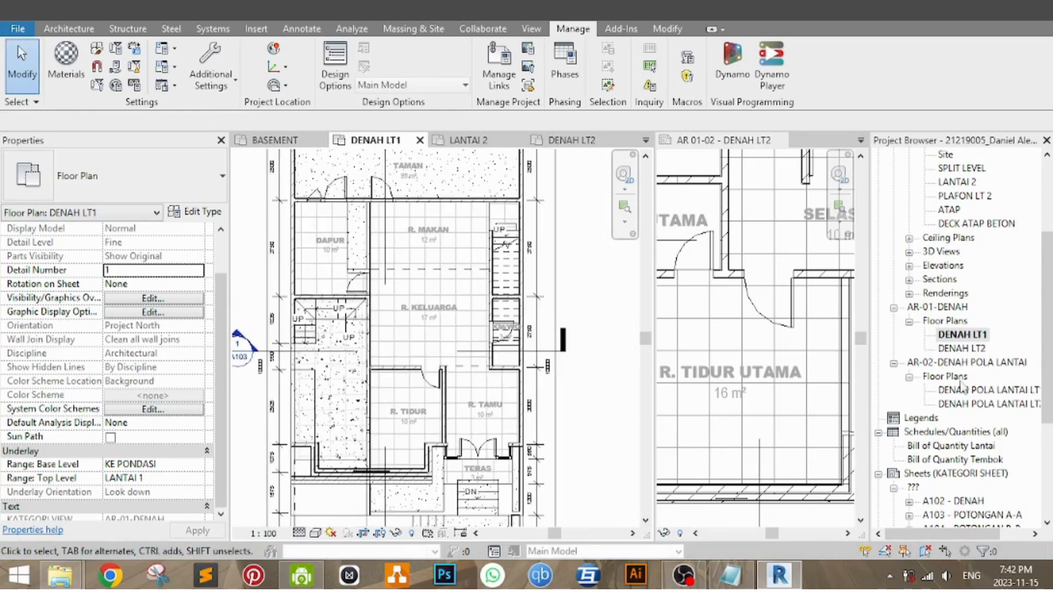
{"action": "left_click_drag", "start_coordinate": [1051, 339], "coordinate": [1052, 347]}
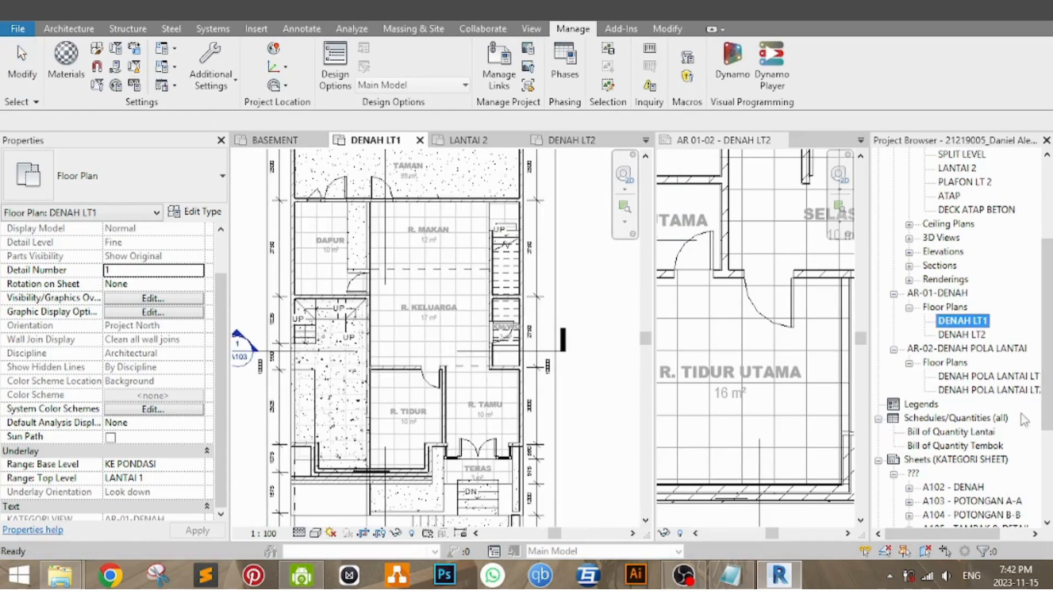
{"action": "double_click", "coordinate": [982, 376]}
{"action": "scroll", "coordinate": [510, 347], "scroll_direction": "down", "scroll_amount": 6}
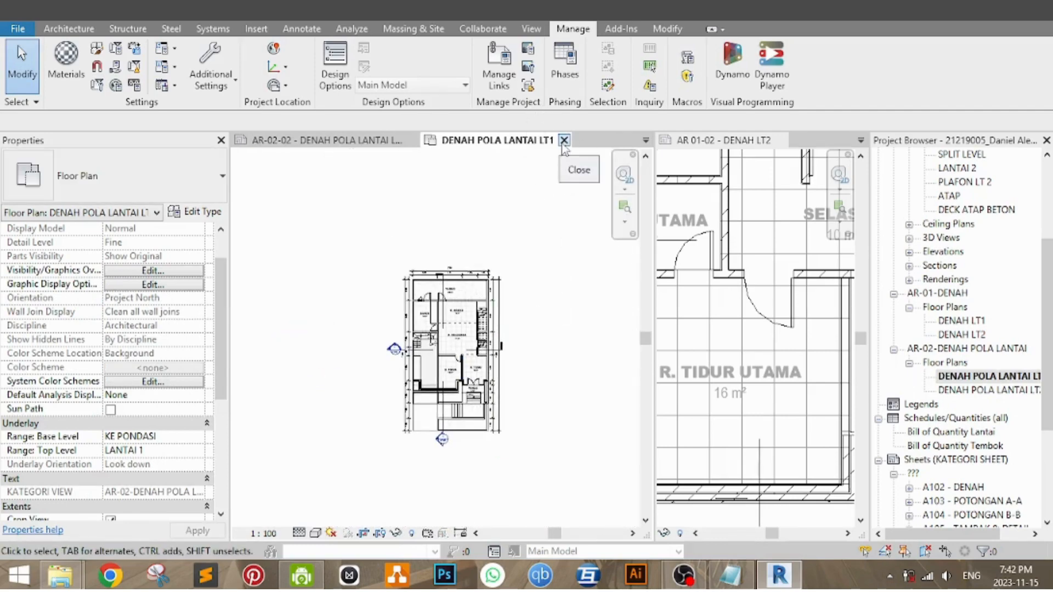
{"action": "left_click", "coordinate": [564, 141]}
{"action": "scroll", "coordinate": [507, 346], "scroll_direction": "up", "scroll_amount": 4}
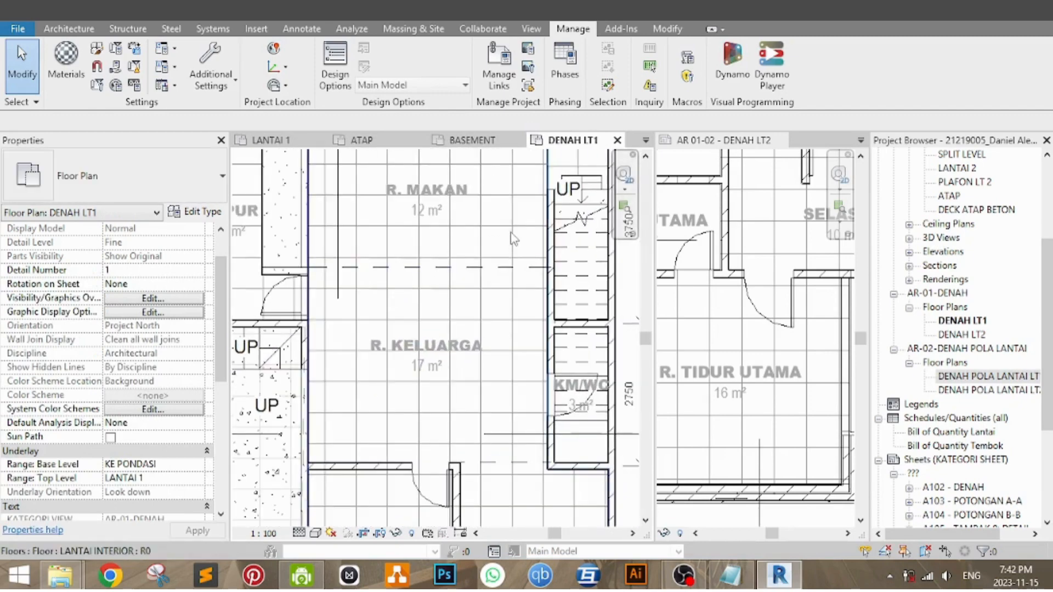
{"action": "left_click", "coordinate": [957, 322]}
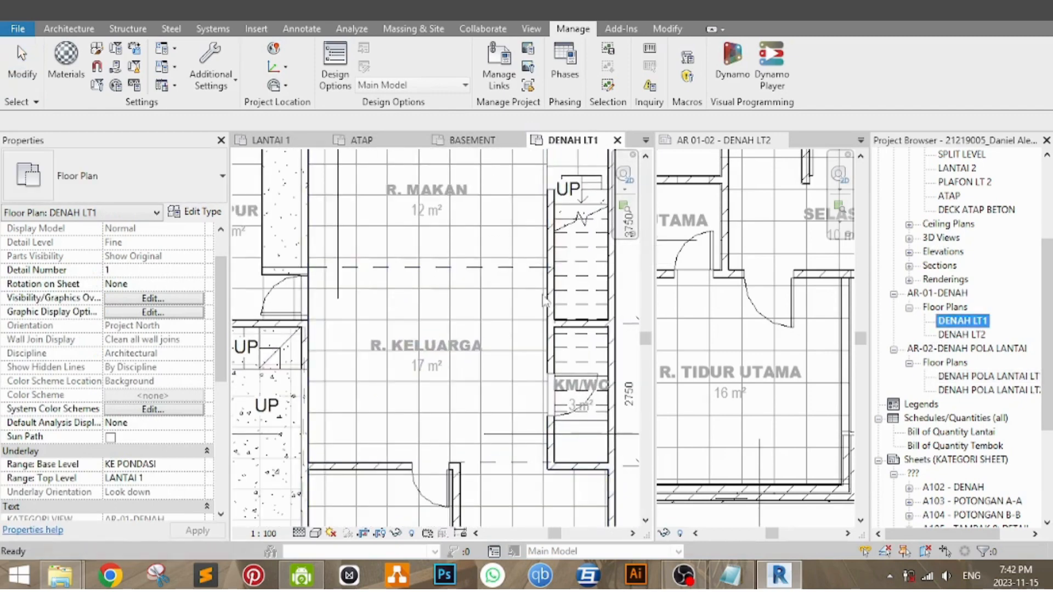
{"action": "left_click", "coordinate": [503, 333]}
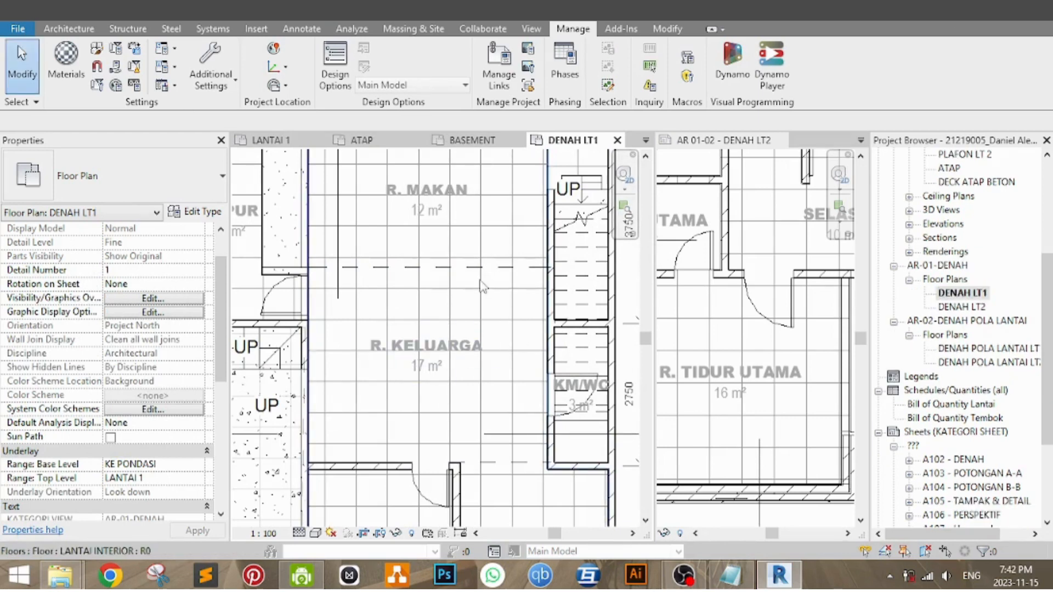
{"action": "middle_click_drag", "start_coordinate": [481, 281], "coordinate": [481, 348]}
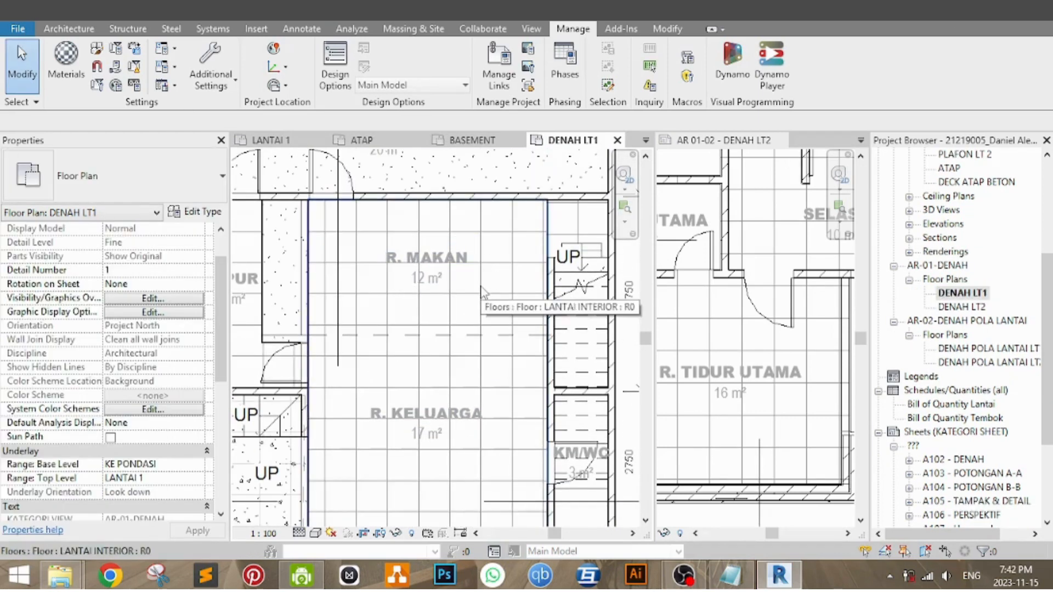
{"action": "middle_click_drag", "start_coordinate": [481, 286], "coordinate": [486, 257]}
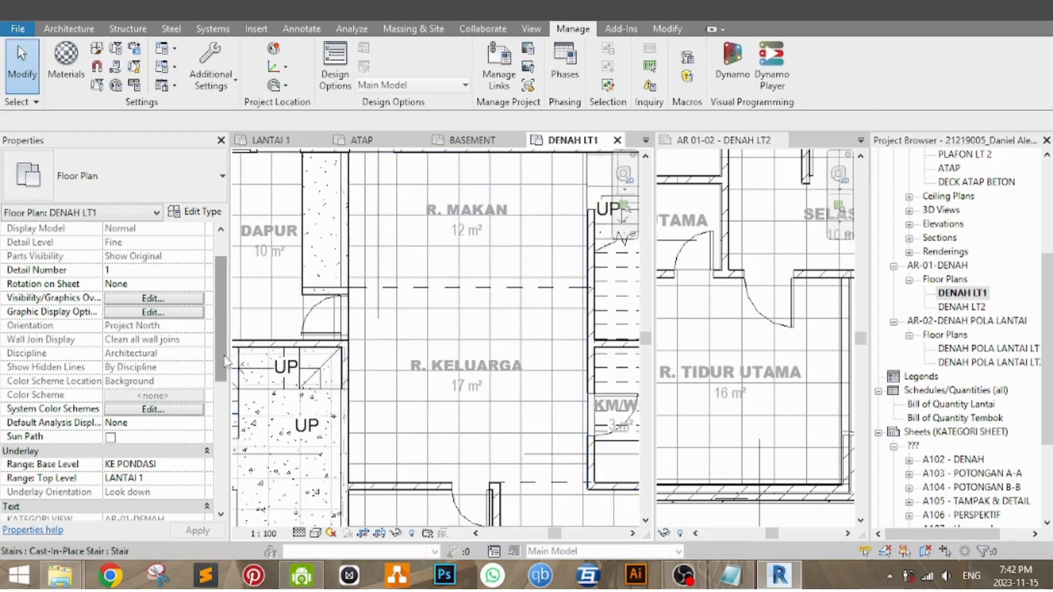
Step: Open the model category graphic overrides of the AR-01-DENAH view template assigned to DENAH LT1
{"action": "scroll", "coordinate": [163, 416], "scroll_direction": "down", "scroll_amount": 6}
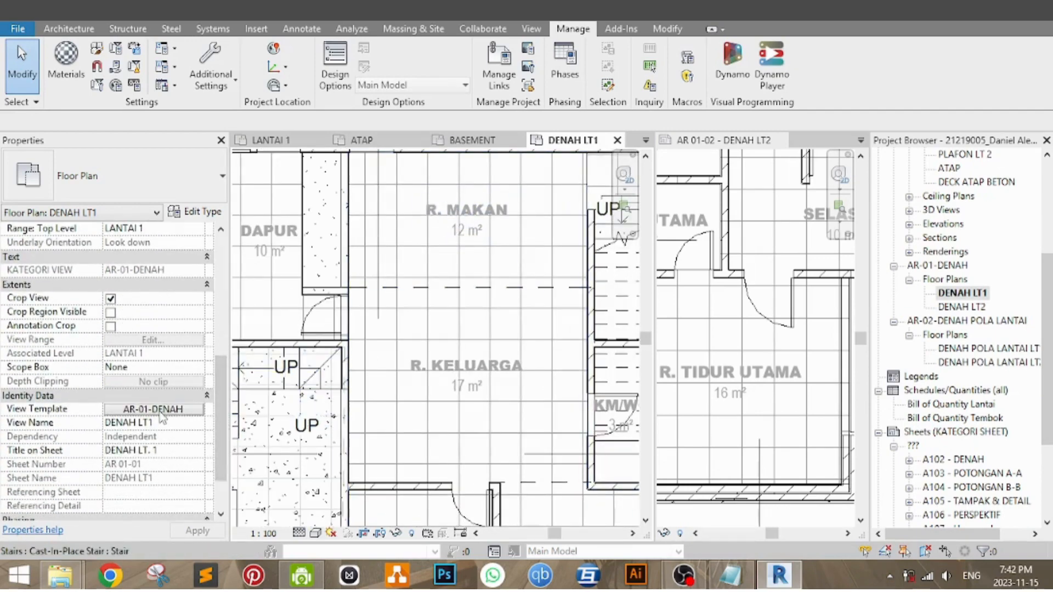
{"action": "left_click", "coordinate": [161, 413]}
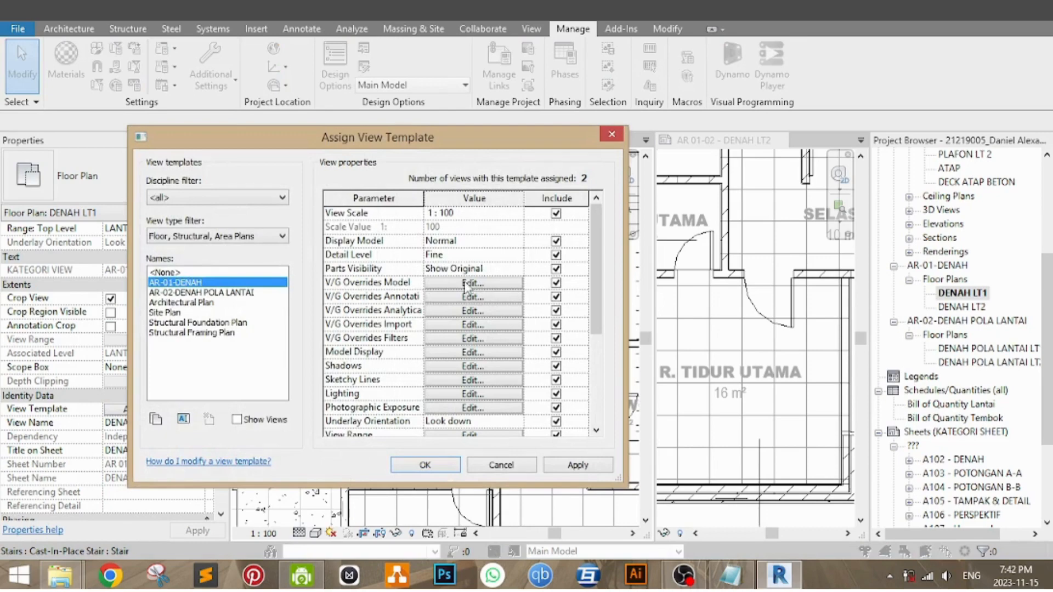
{"action": "left_click", "coordinate": [465, 284]}
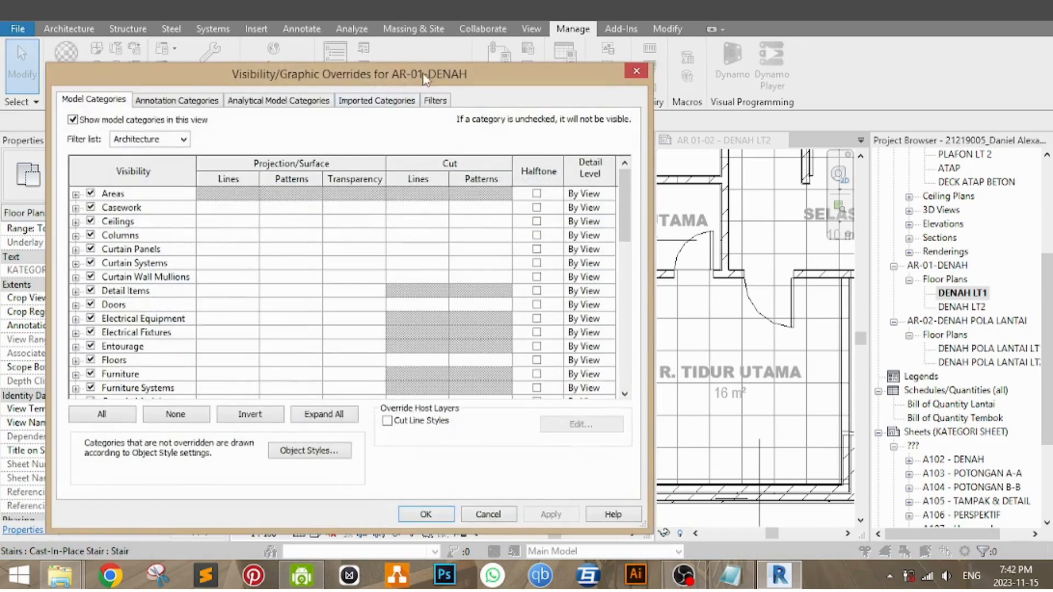
{"action": "left_click_drag", "start_coordinate": [426, 81], "coordinate": [405, 81]}
{"action": "scroll", "coordinate": [125, 319], "scroll_direction": "down", "scroll_amount": 3}
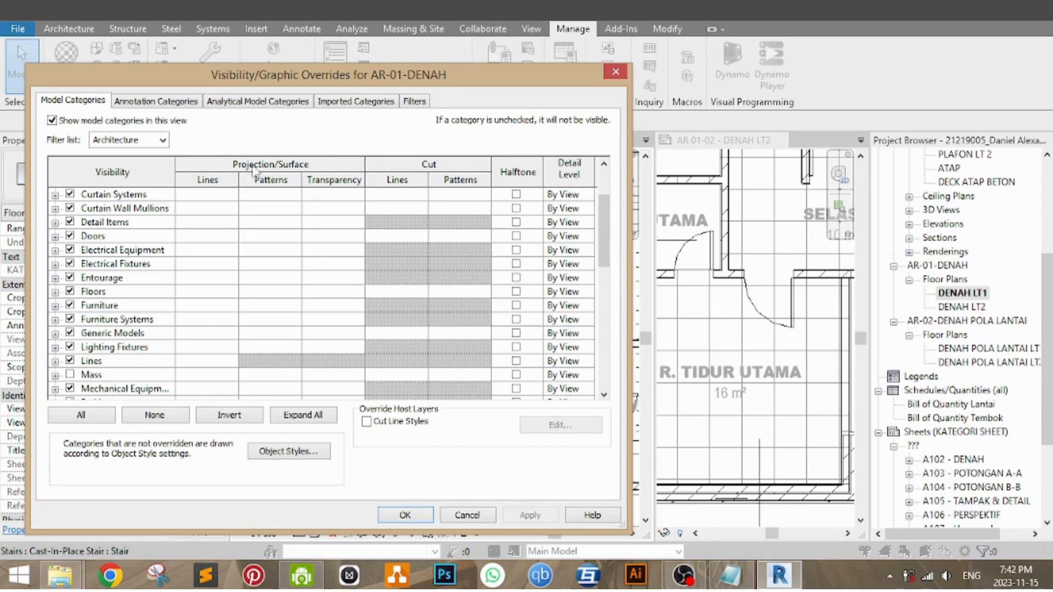
{"action": "left_click", "coordinate": [196, 296]}
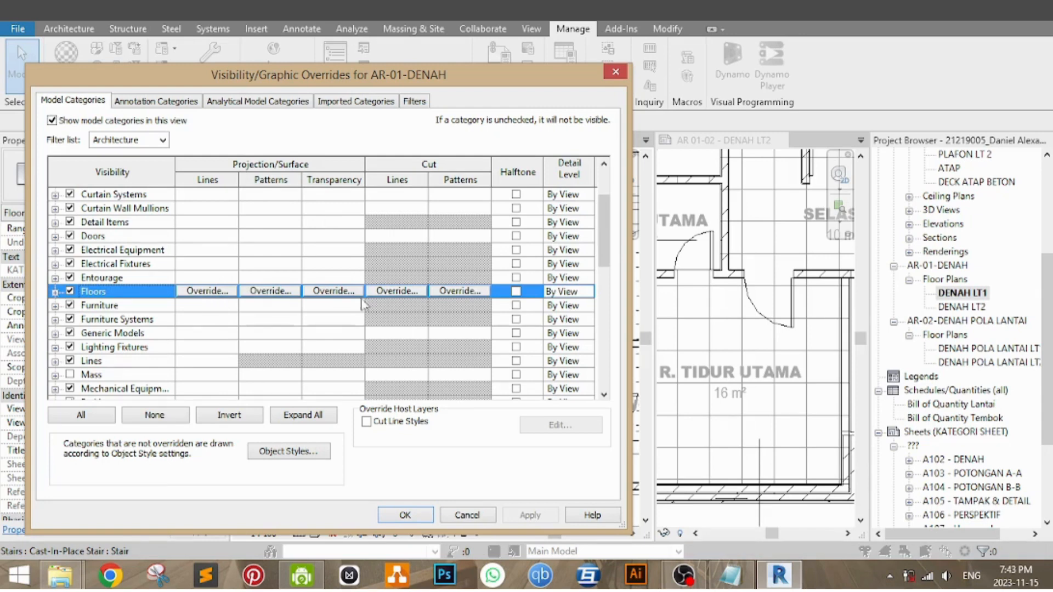
{"action": "left_click", "coordinate": [797, 343]}
{"action": "left_click", "coordinate": [344, 293]}
{"action": "left_click_drag", "start_coordinate": [292, 298], "coordinate": [384, 301]}
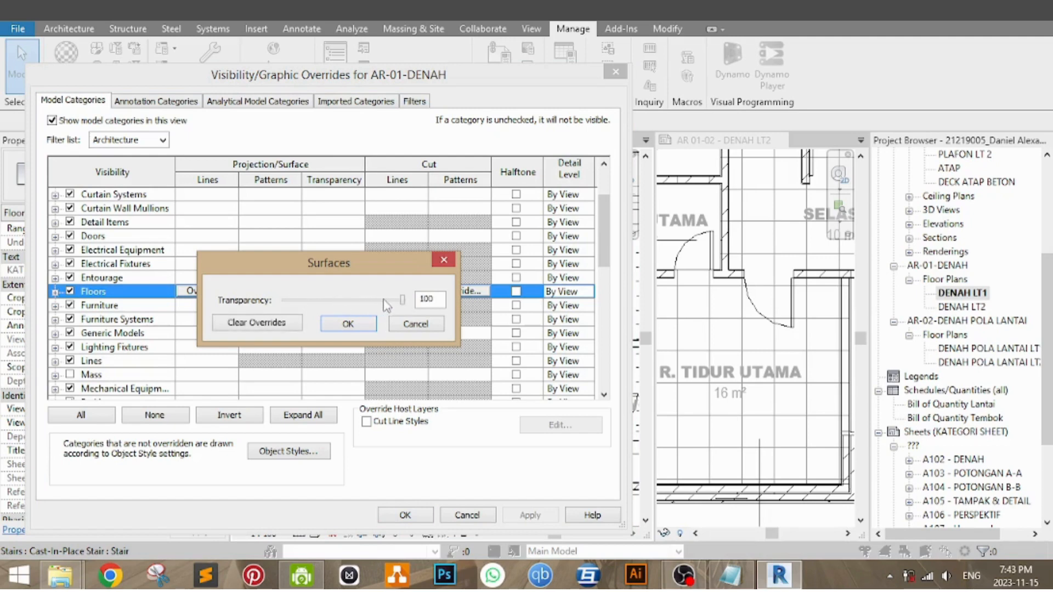
{"action": "left_click", "coordinate": [415, 325]}
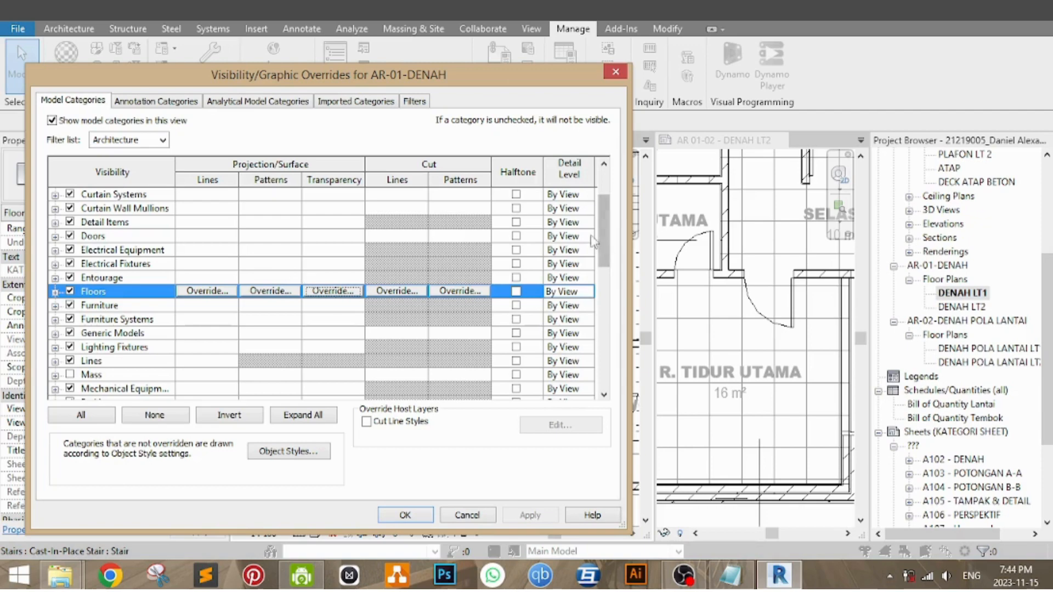
Step: Hide the foreground projection/surface pattern of the Floors category in the AR-01-DENAH template overrides
{"action": "left_click_drag", "start_coordinate": [387, 83], "coordinate": [378, 88]}
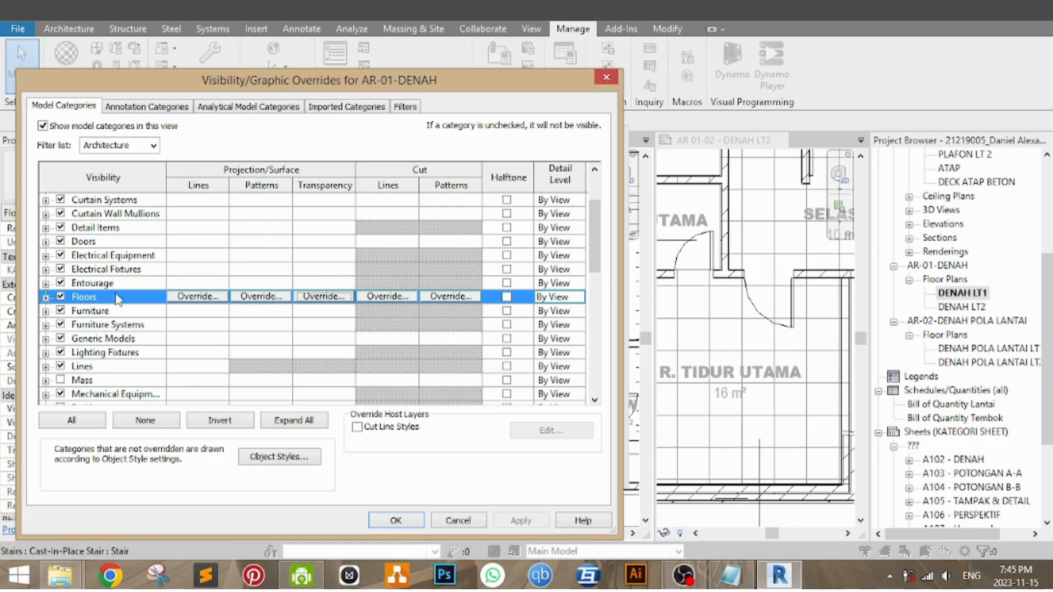
{"action": "left_click", "coordinate": [147, 300]}
{"action": "left_click", "coordinate": [263, 296]}
{"action": "left_click_drag", "start_coordinate": [409, 214], "coordinate": [408, 214]}
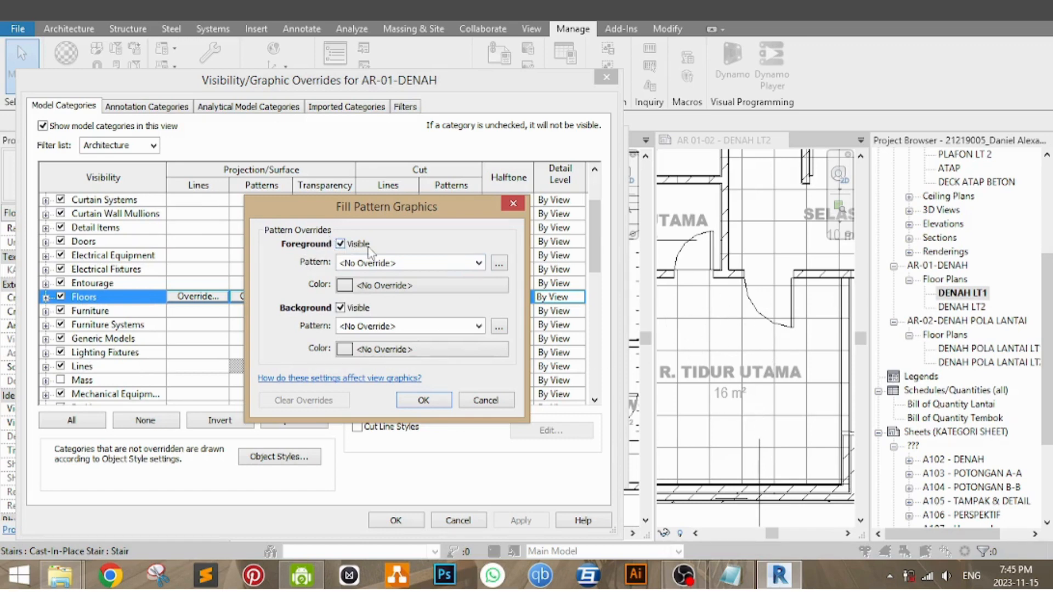
{"action": "left_click_drag", "start_coordinate": [468, 215], "coordinate": [484, 205]}
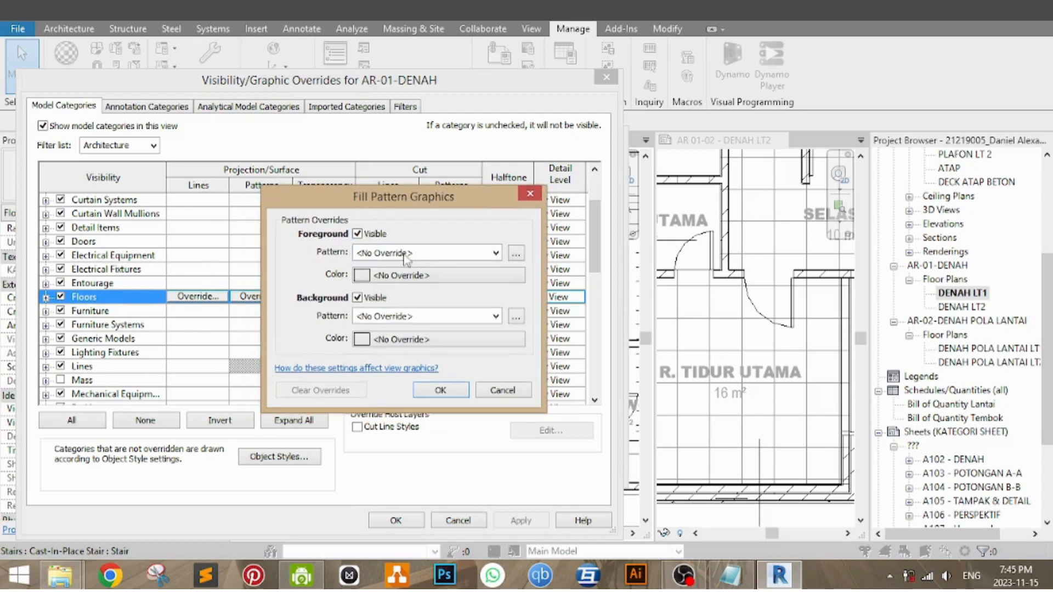
{"action": "left_click", "coordinate": [357, 235]}
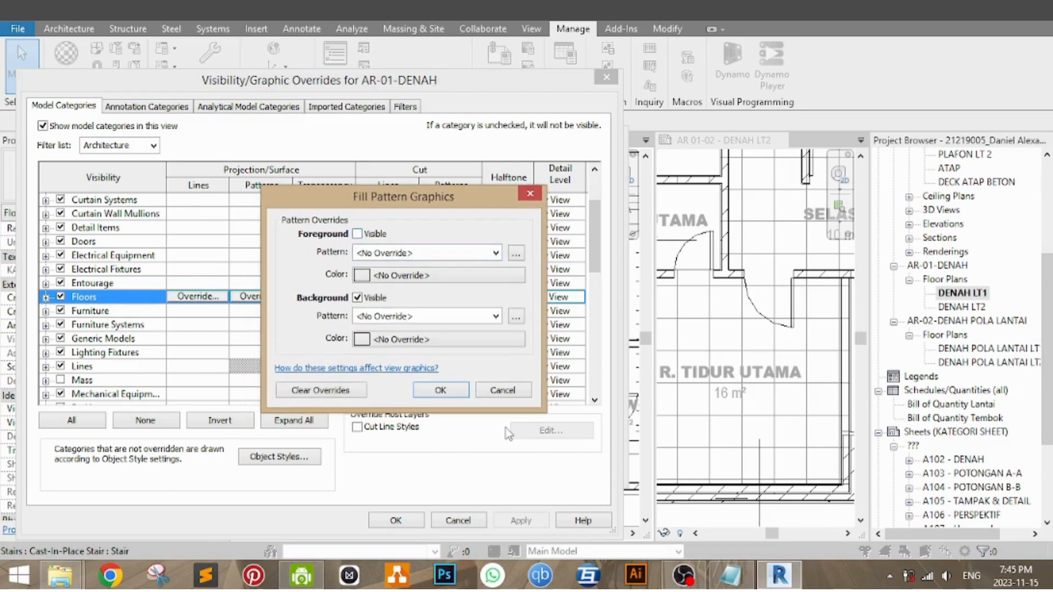
{"action": "left_click", "coordinate": [453, 398]}
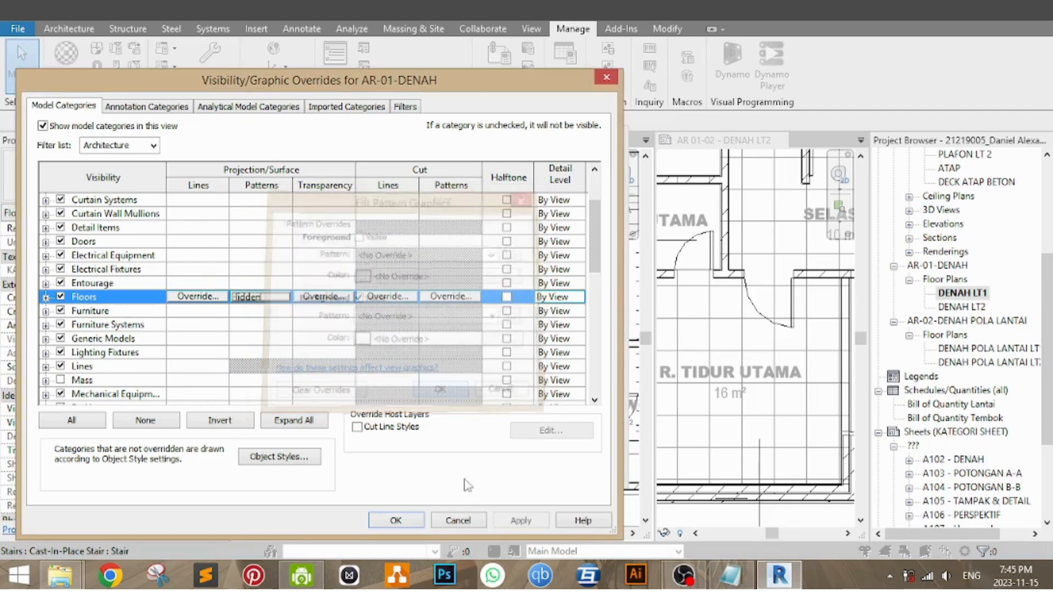
Step: Apply the Floors pattern override to the AR-01-DENAH view template and inspect the DENAH LT1 floor plan
{"action": "left_click", "coordinate": [409, 522]}
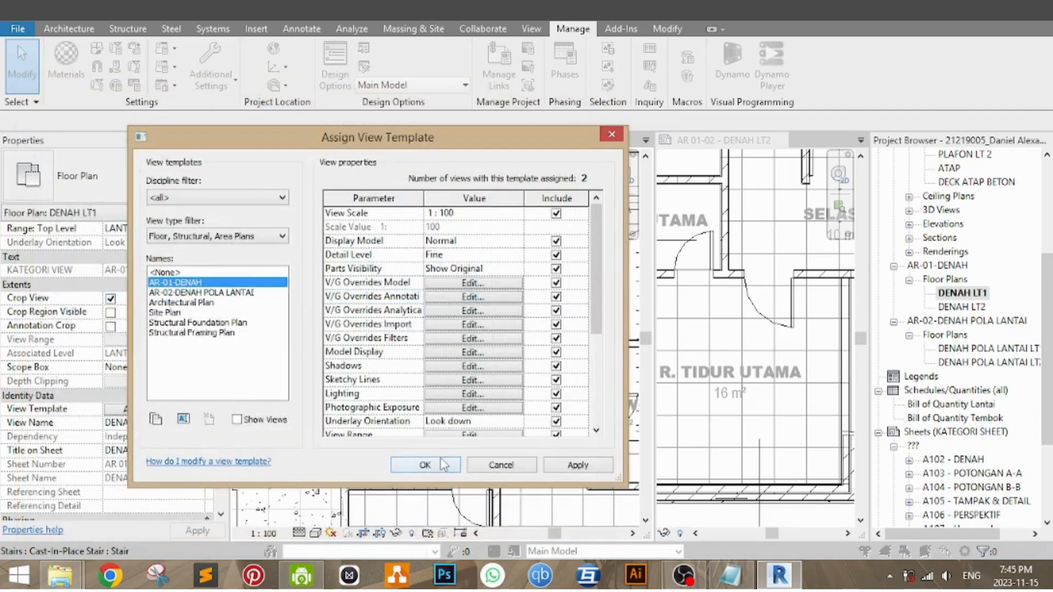
{"action": "left_click", "coordinate": [435, 467]}
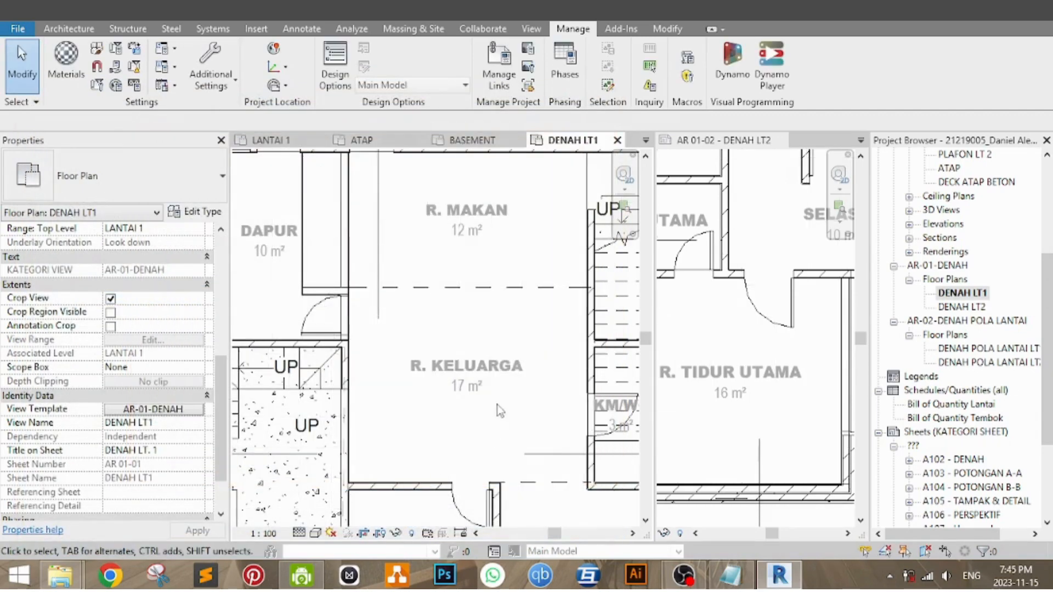
{"action": "scroll", "coordinate": [509, 373], "scroll_direction": "up", "scroll_amount": 4}
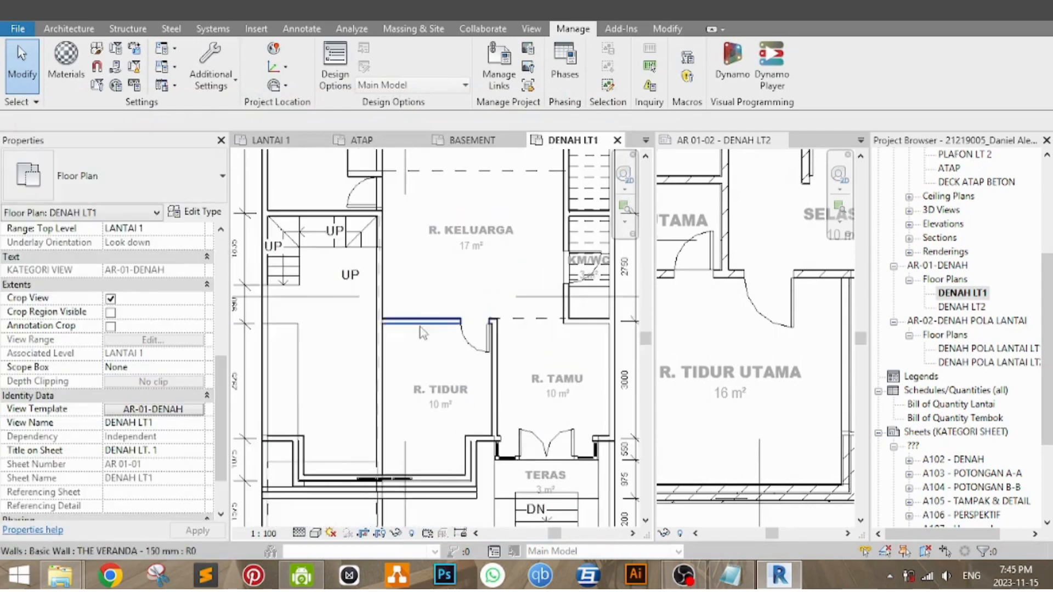
{"action": "middle_click_drag", "start_coordinate": [386, 149], "coordinate": [354, 285]}
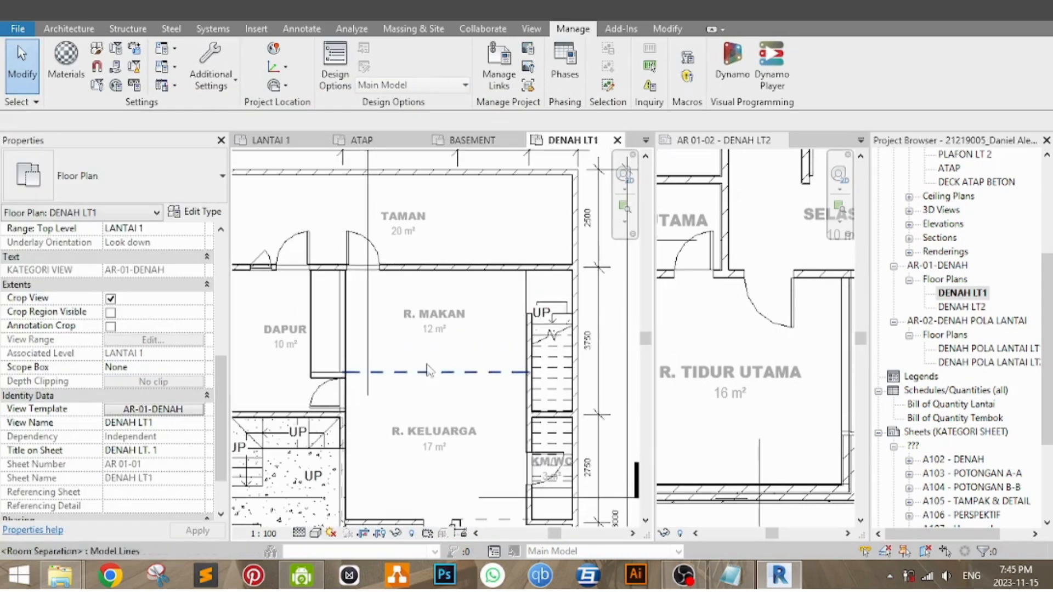
{"action": "scroll", "coordinate": [352, 283], "scroll_direction": "up", "scroll_amount": 3}
{"action": "scroll", "coordinate": [429, 297], "scroll_direction": "down", "scroll_amount": 2}
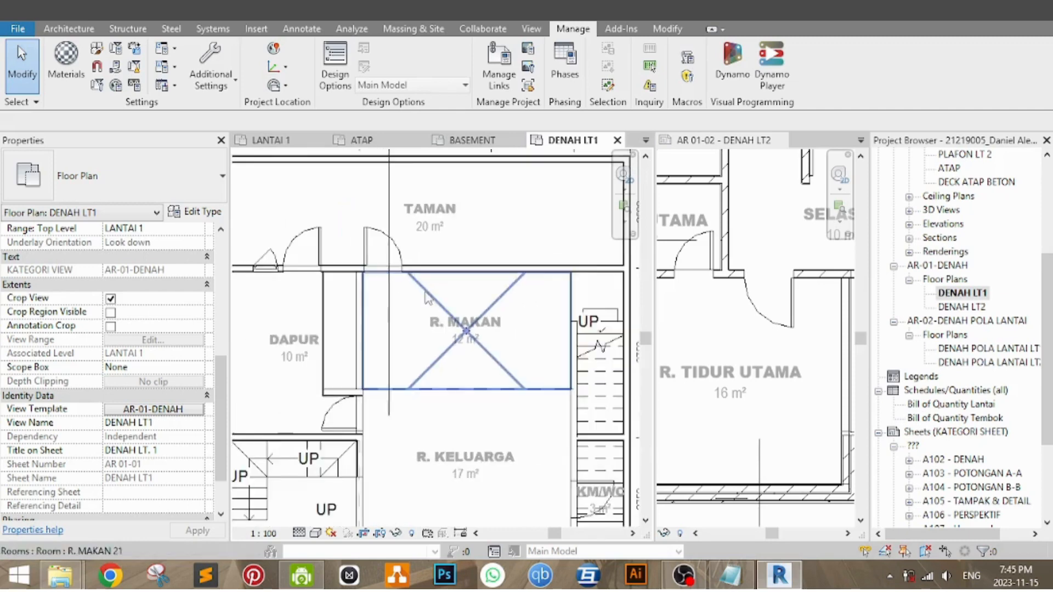
{"action": "middle_click_drag", "start_coordinate": [530, 351], "coordinate": [520, 276]}
Step: Examine the floor tile pattern in the DENAH POLA LANTAI LT1 plan and compare it with the plan on sheet AR 01-02
{"action": "left_click", "coordinate": [1012, 349]}
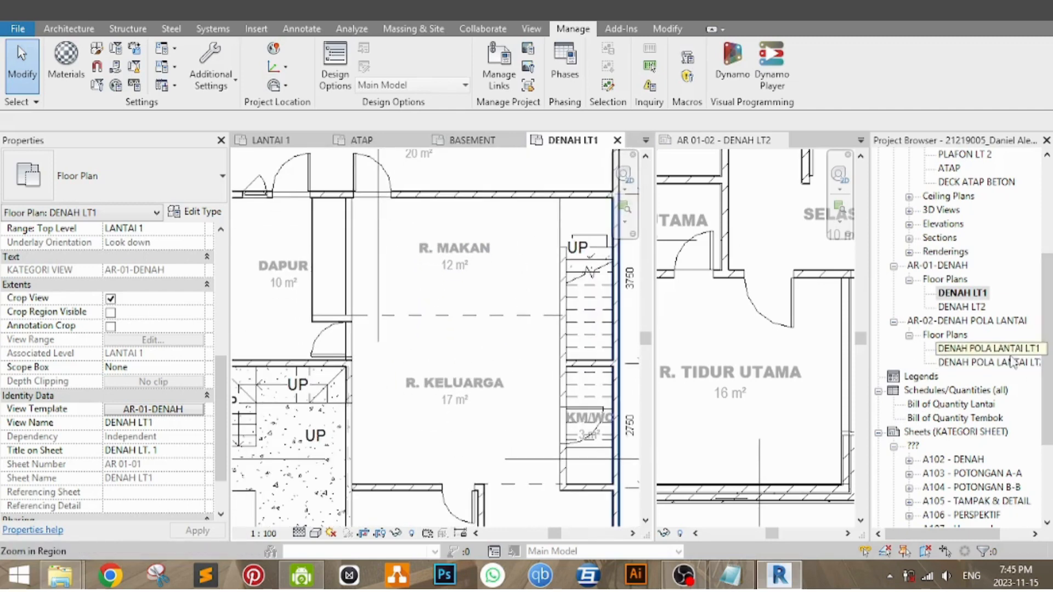
{"action": "double_click", "coordinate": [1016, 352]}
{"action": "middle_click_drag", "start_coordinate": [478, 517], "coordinate": [476, 427]}
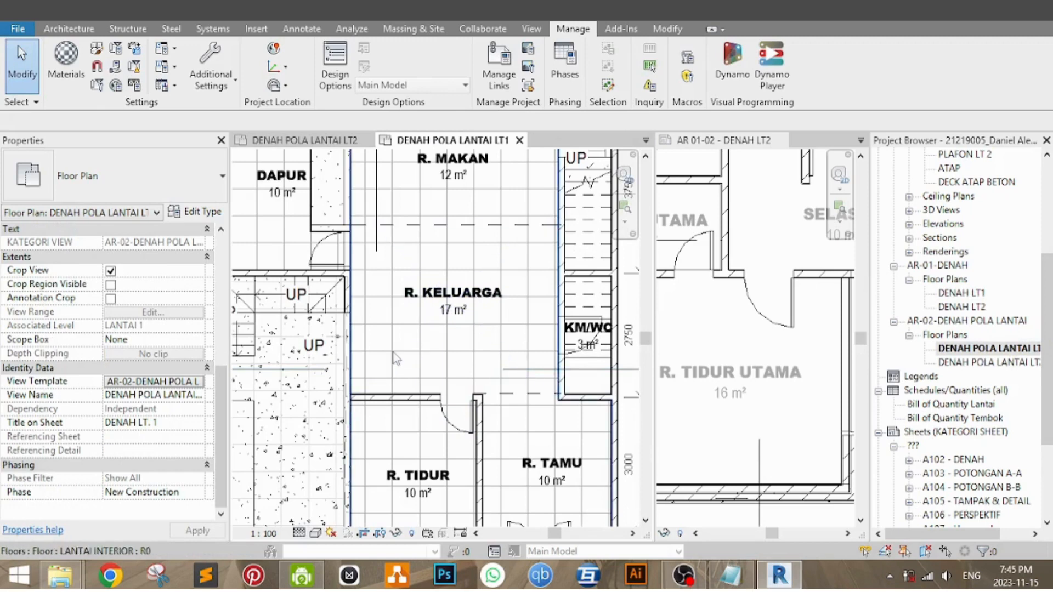
{"action": "middle_click_drag", "start_coordinate": [396, 360], "coordinate": [404, 414]}
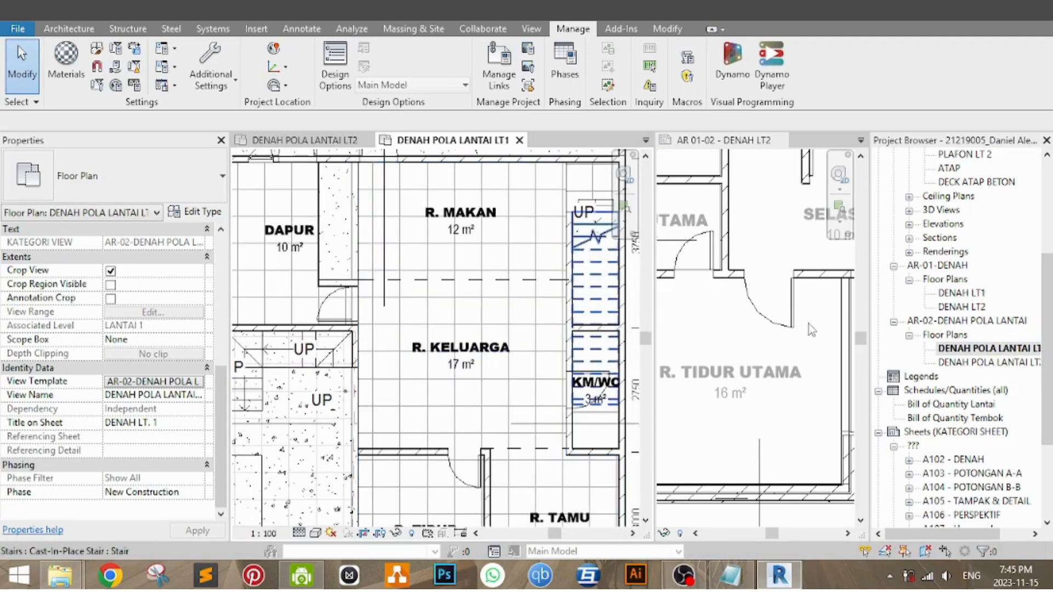
{"action": "middle_click_drag", "start_coordinate": [777, 358], "coordinate": [810, 379]}
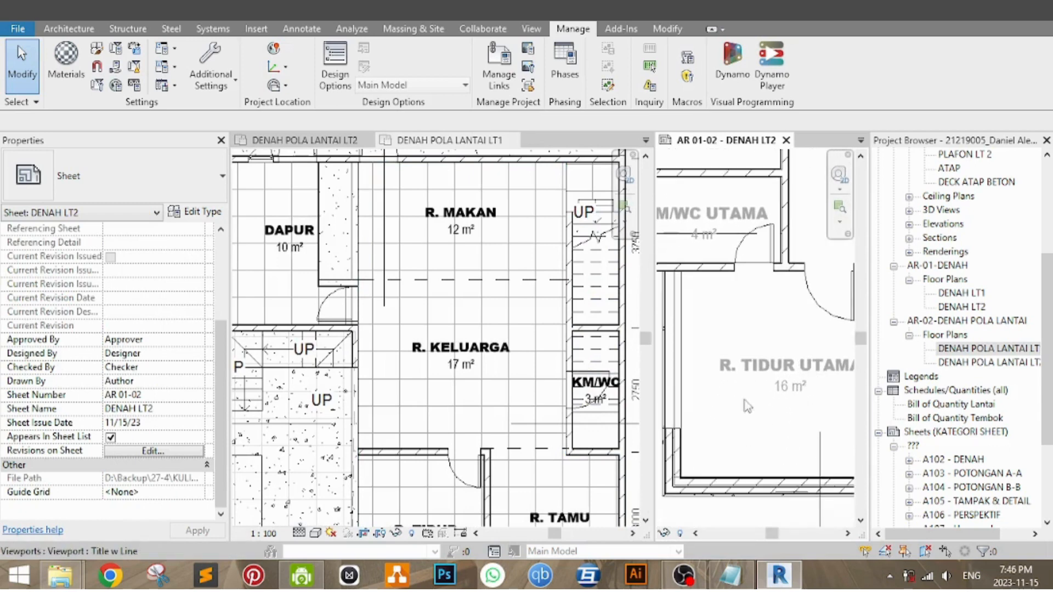
{"action": "left_click", "coordinate": [508, 382]}
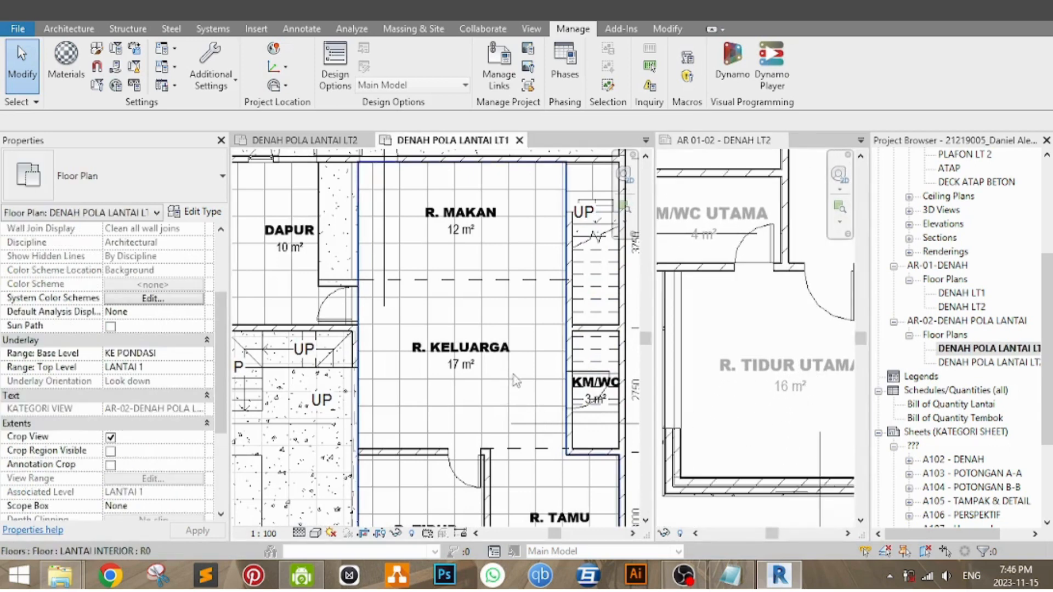
{"action": "middle_click_drag", "start_coordinate": [527, 393], "coordinate": [504, 405]}
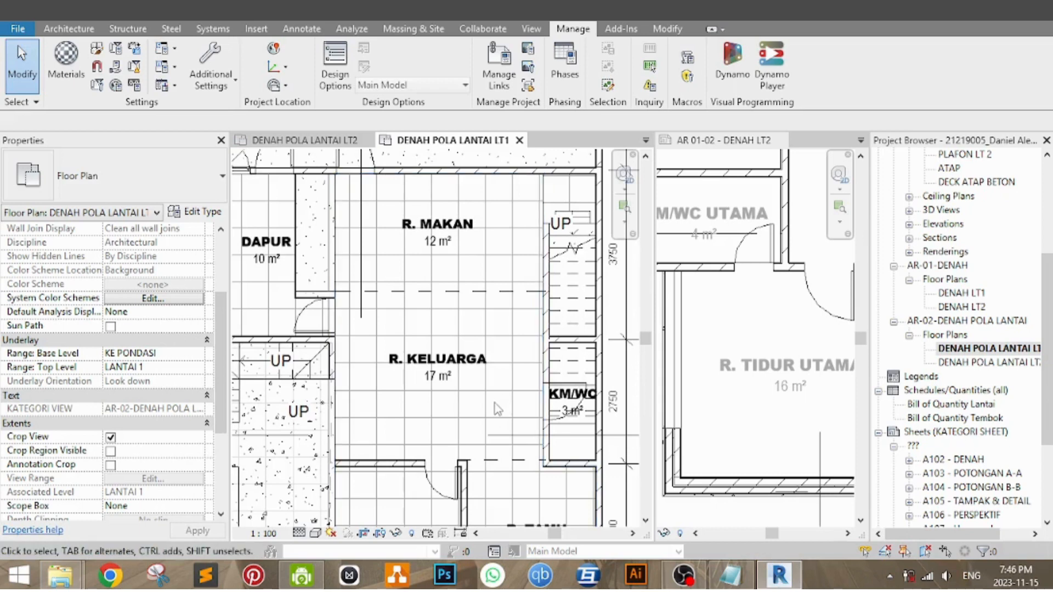
{"action": "left_click", "coordinate": [625, 423]}
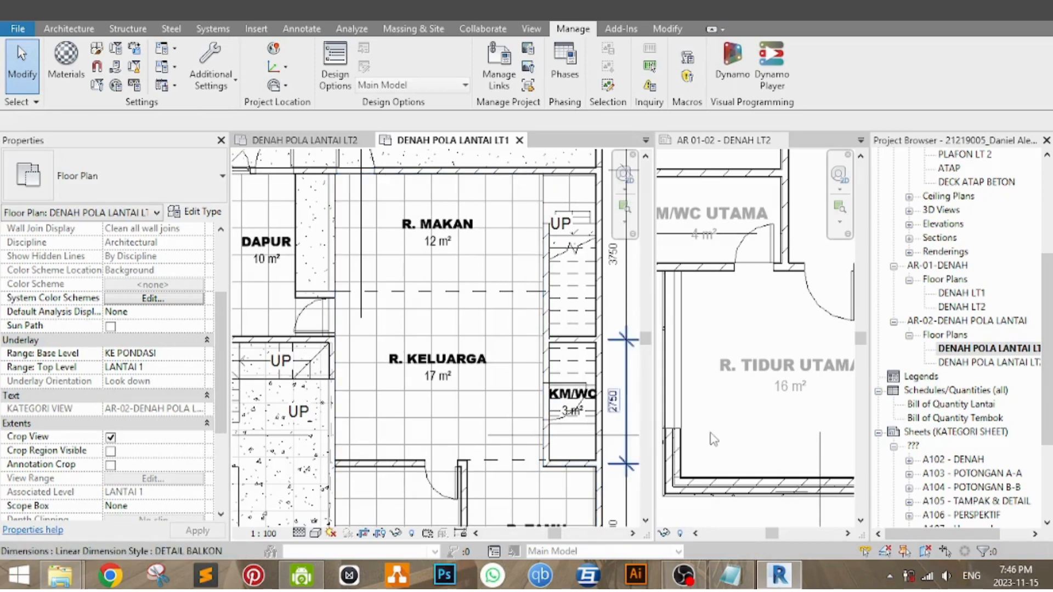
{"action": "left_click", "coordinate": [735, 455]}
{"action": "middle_click_drag", "start_coordinate": [756, 451], "coordinate": [806, 430]}
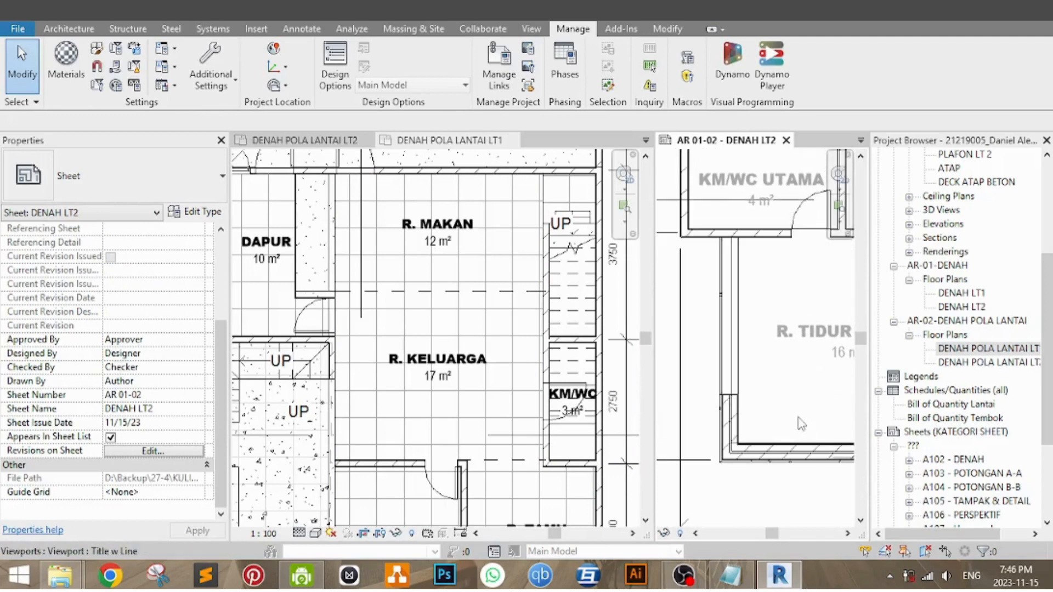
{"action": "middle_click_drag", "start_coordinate": [778, 387], "coordinate": [757, 410]}
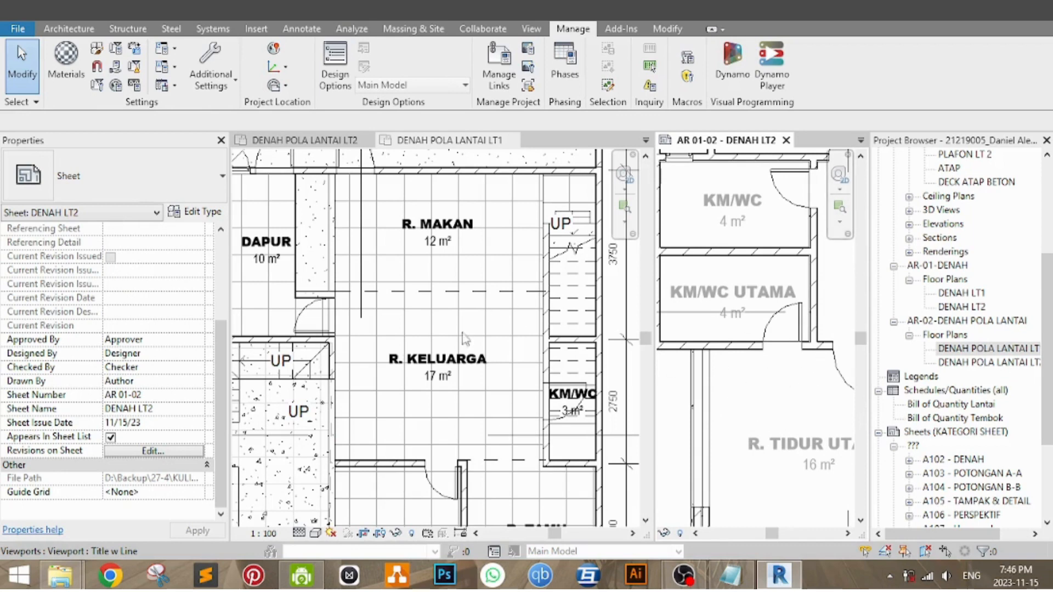
{"action": "scroll", "coordinate": [795, 384], "scroll_direction": "down", "scroll_amount": 5}
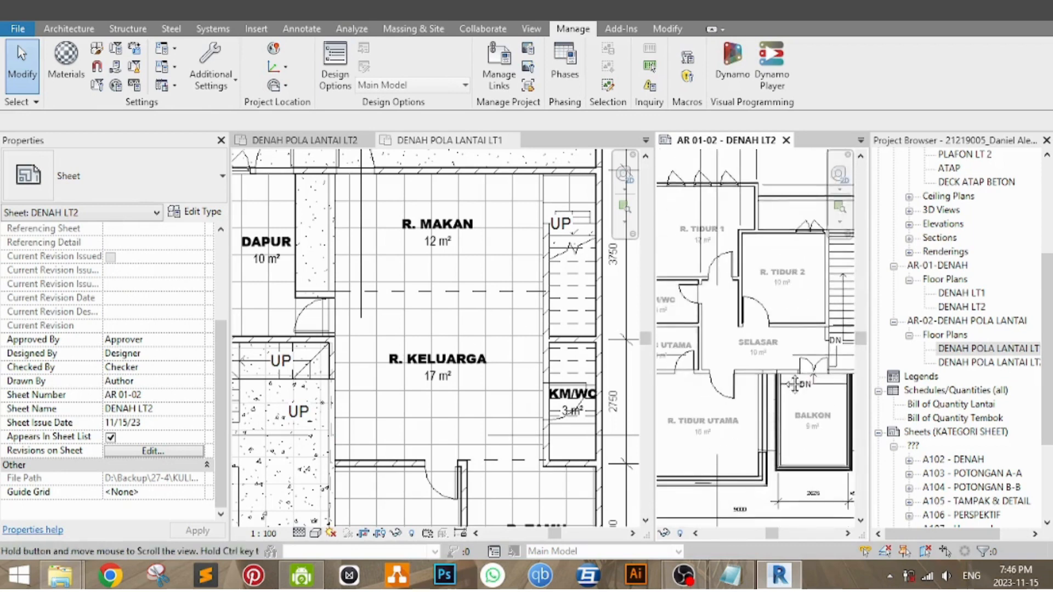
{"action": "middle_click_drag", "start_coordinate": [794, 384], "coordinate": [799, 376]}
Step: Place the DENAH POLA LANTAI LT1 floor plan in the middle of sheet AR-02-01
{"action": "left_click_drag", "start_coordinate": [1048, 367], "coordinate": [1049, 342]}
{"action": "double_click", "coordinate": [1005, 459]}
{"action": "left_click_drag", "start_coordinate": [999, 405], "coordinate": [425, 301]}
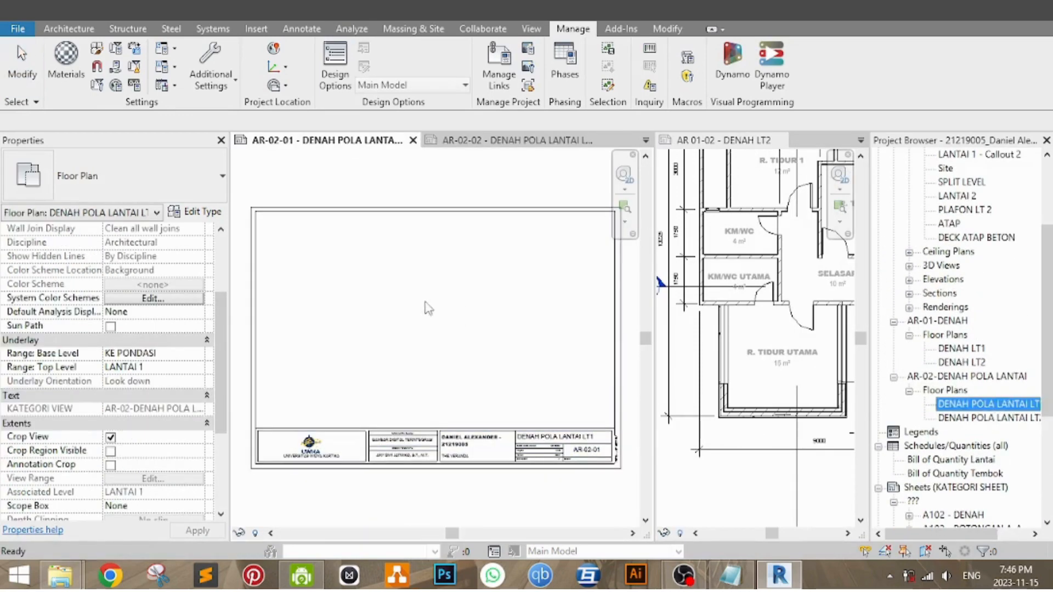
{"action": "left_click", "coordinate": [435, 315]}
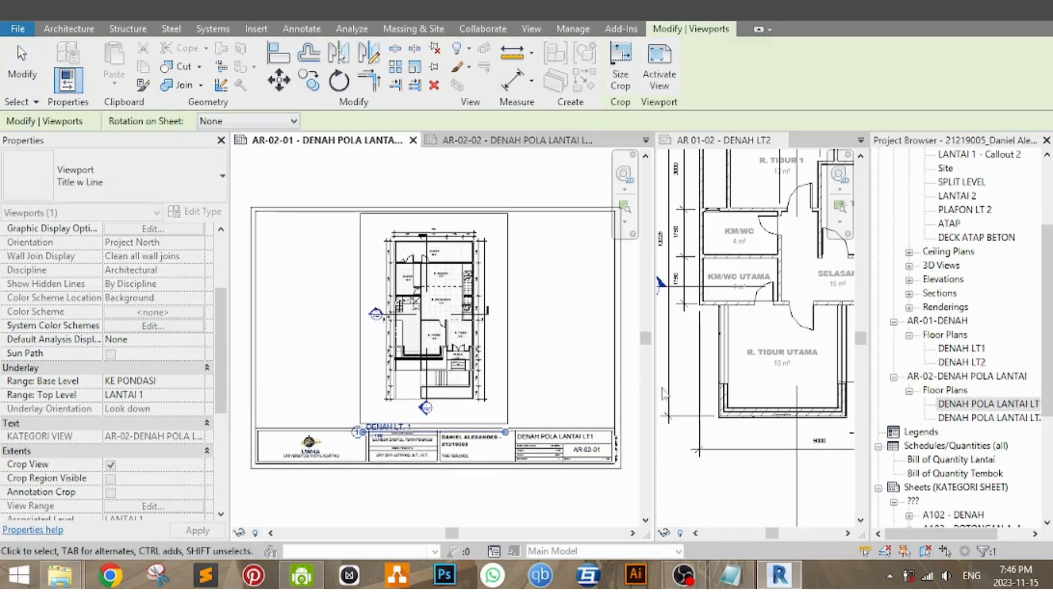
Step: Place the DENAH POLA LANTAI LT2 floor plan in the middle of sheet AR-02-02
{"action": "left_click_drag", "start_coordinate": [1049, 398], "coordinate": [1049, 498]}
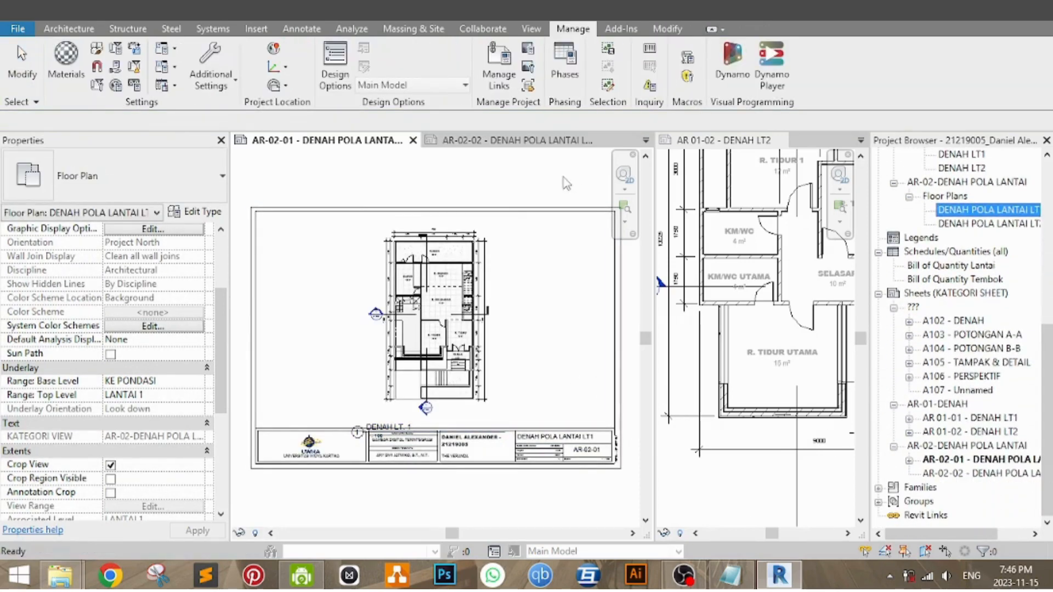
{"action": "left_click", "coordinate": [513, 141]}
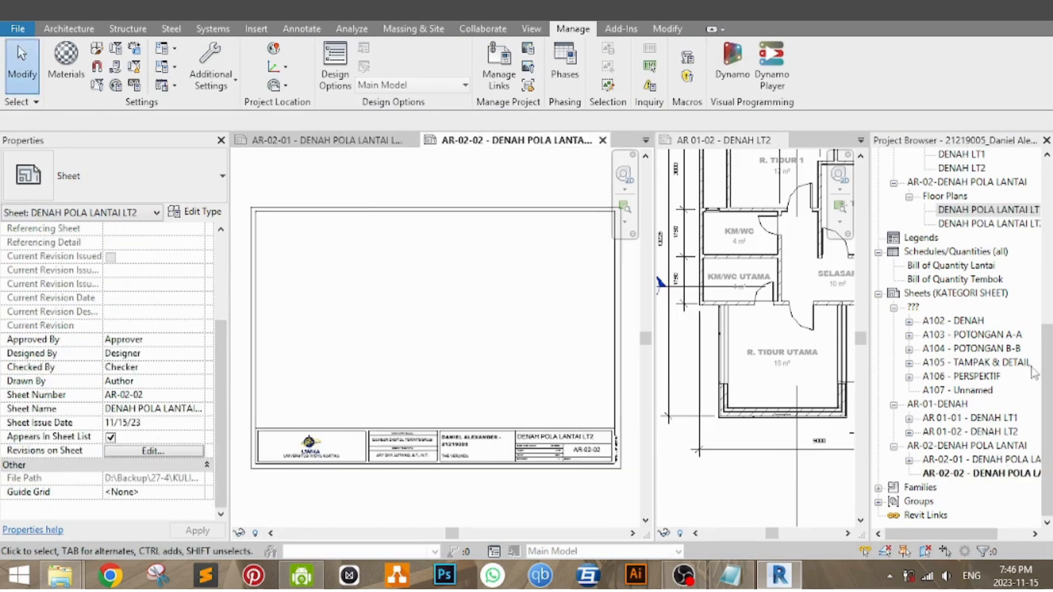
{"action": "left_click", "coordinate": [988, 223]}
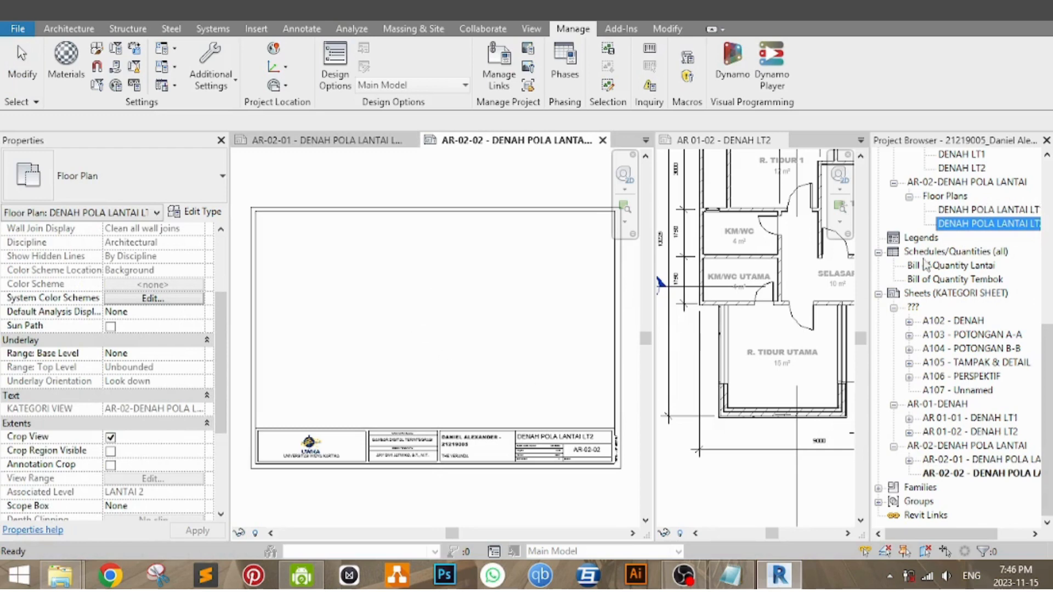
{"action": "left_click_drag", "start_coordinate": [975, 230], "coordinate": [431, 322]}
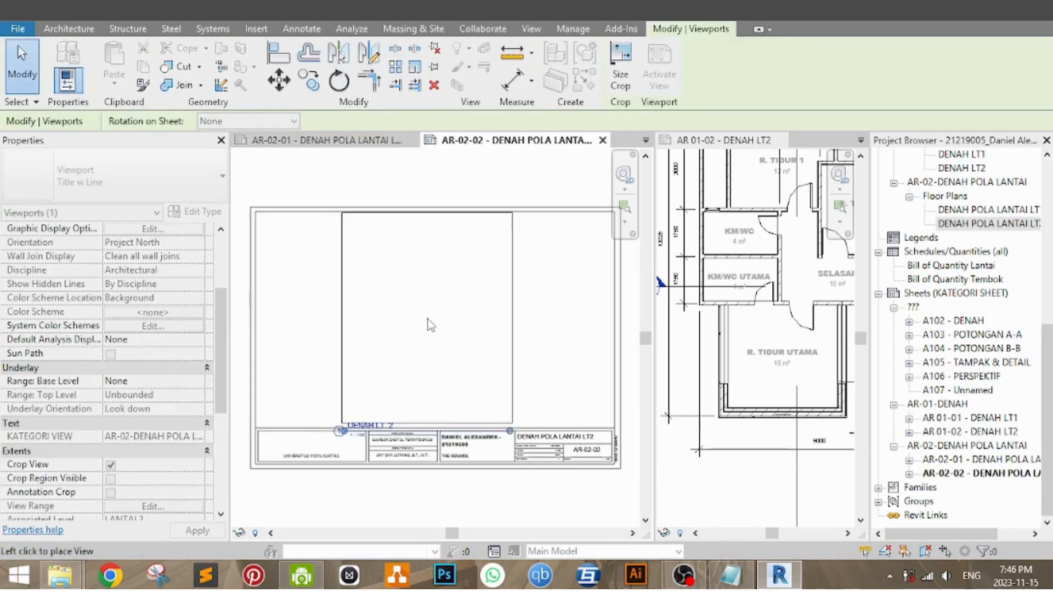
{"action": "left_click", "coordinate": [430, 328]}
Step: Nudge the floor plan viewport on sheet AR-02-02 slightly downward within the sheet frame
{"action": "scroll", "coordinate": [476, 391], "scroll_direction": "up", "scroll_amount": 4}
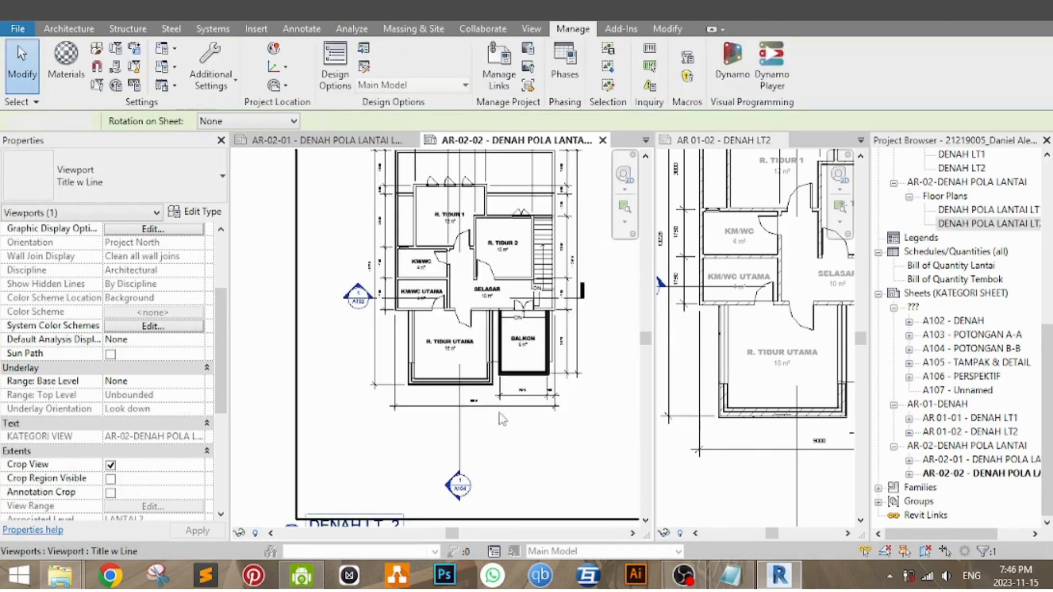
{"action": "scroll", "coordinate": [475, 391], "scroll_direction": "down", "scroll_amount": 4}
{"action": "left_click", "coordinate": [475, 371]}
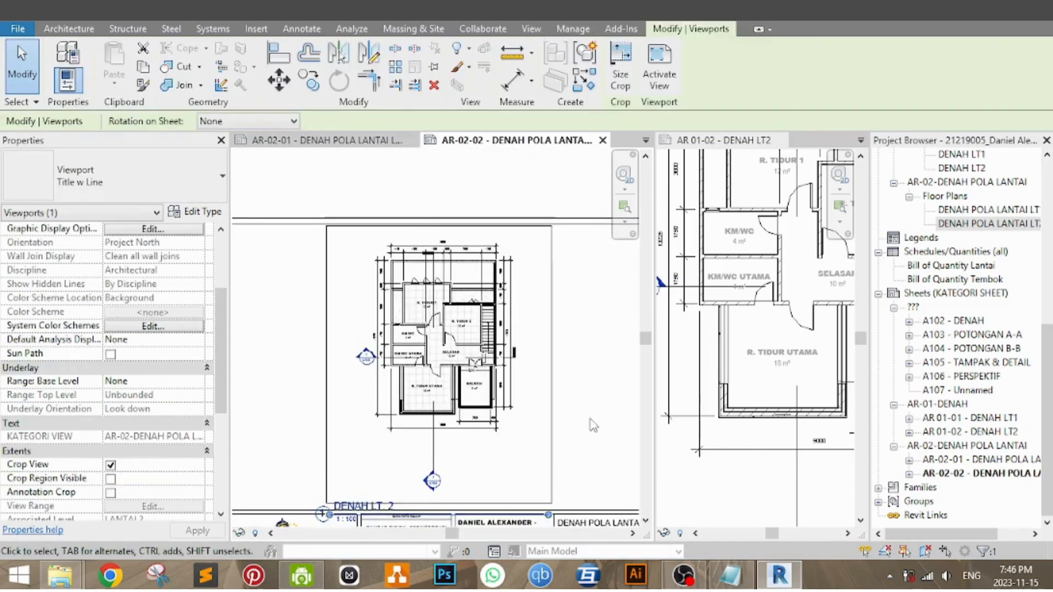
{"action": "key", "text": "Down"}
{"action": "key", "text": "Down"}
{"action": "key", "text": "Down"}
{"action": "left_click", "coordinate": [593, 427]}
Step: Move the DENAH LT. 2 view title to the lower-left of the plan above the title block and shorten its line to fit
{"action": "middle_click_drag", "start_coordinate": [521, 444], "coordinate": [521, 392]}
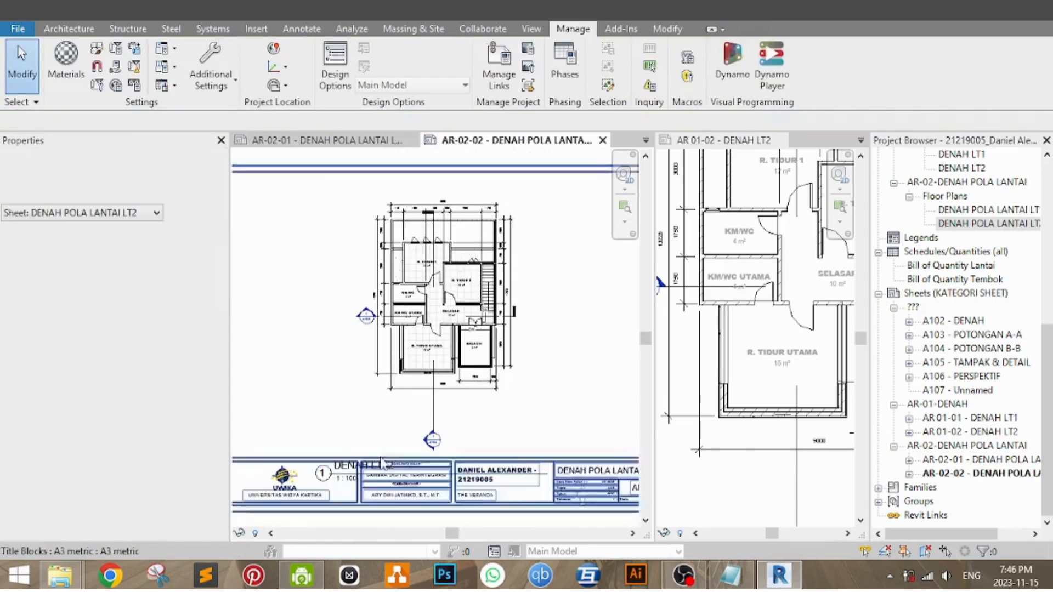
{"action": "left_click_drag", "start_coordinate": [403, 477], "coordinate": [341, 441]}
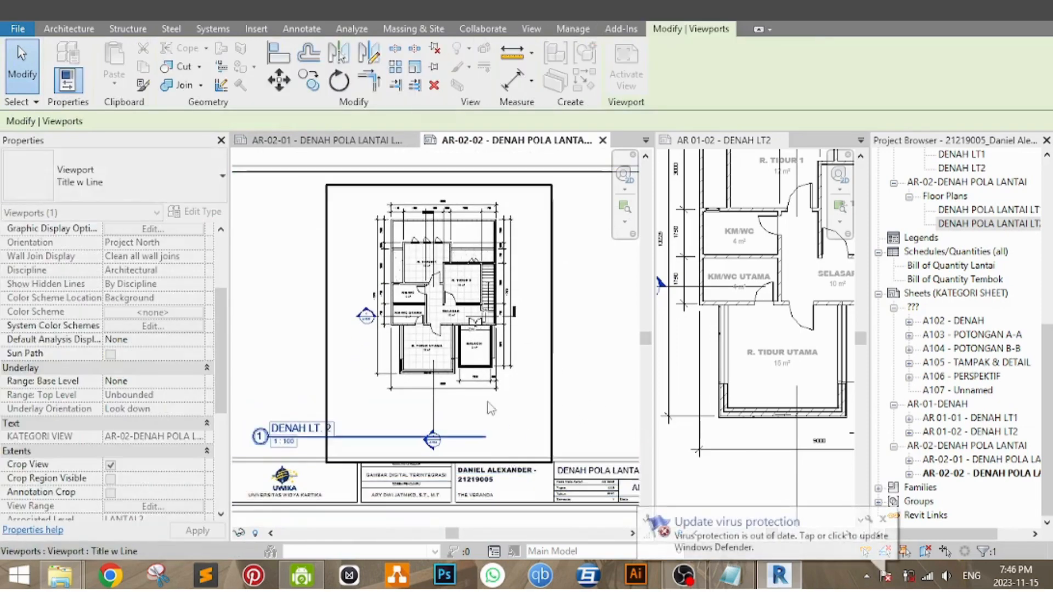
{"action": "left_click_drag", "start_coordinate": [486, 437], "coordinate": [339, 436]}
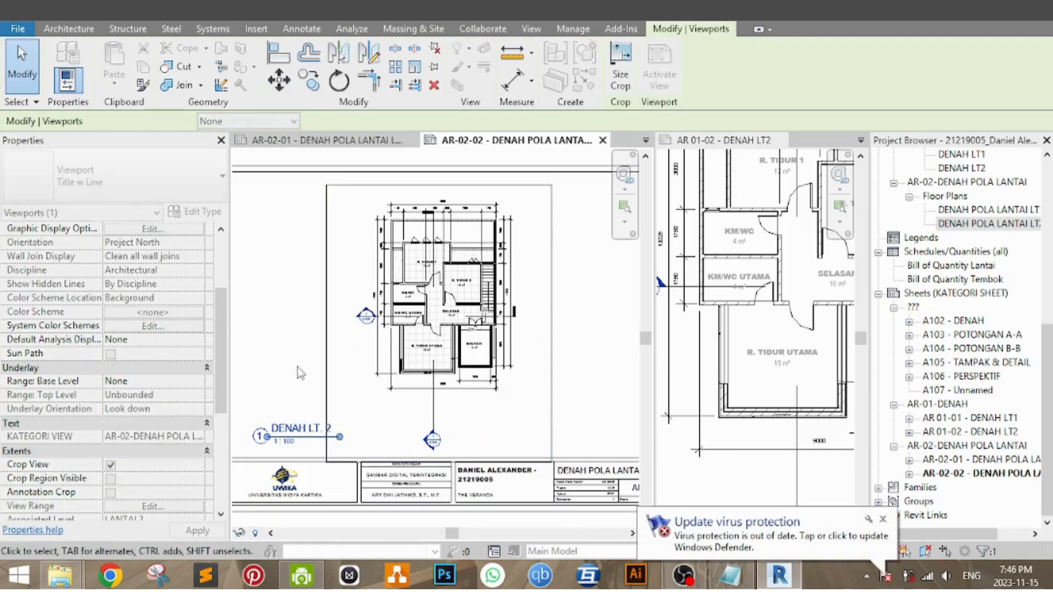
{"action": "left_click", "coordinate": [299, 371]}
{"action": "middle_click_drag", "start_coordinate": [505, 394], "coordinate": [566, 352]}
{"action": "middle_click_drag", "start_coordinate": [426, 517], "coordinate": [416, 528]}
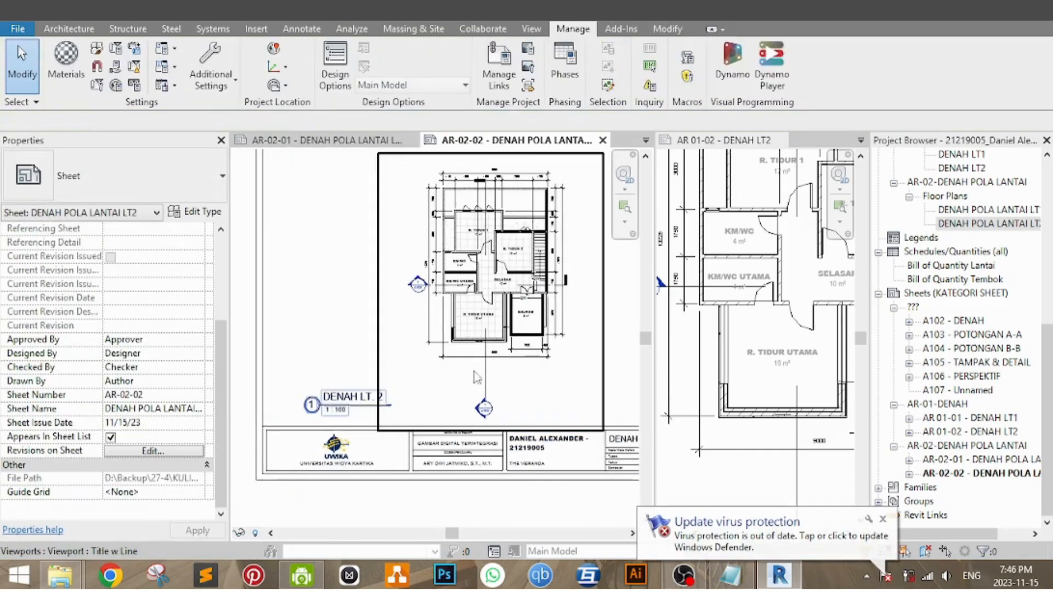
Step: Set the Title on Sheet of the second-floor pattern plan viewport to DENAH POLA LT2
{"action": "left_click_drag", "start_coordinate": [1048, 378], "coordinate": [1047, 291]}
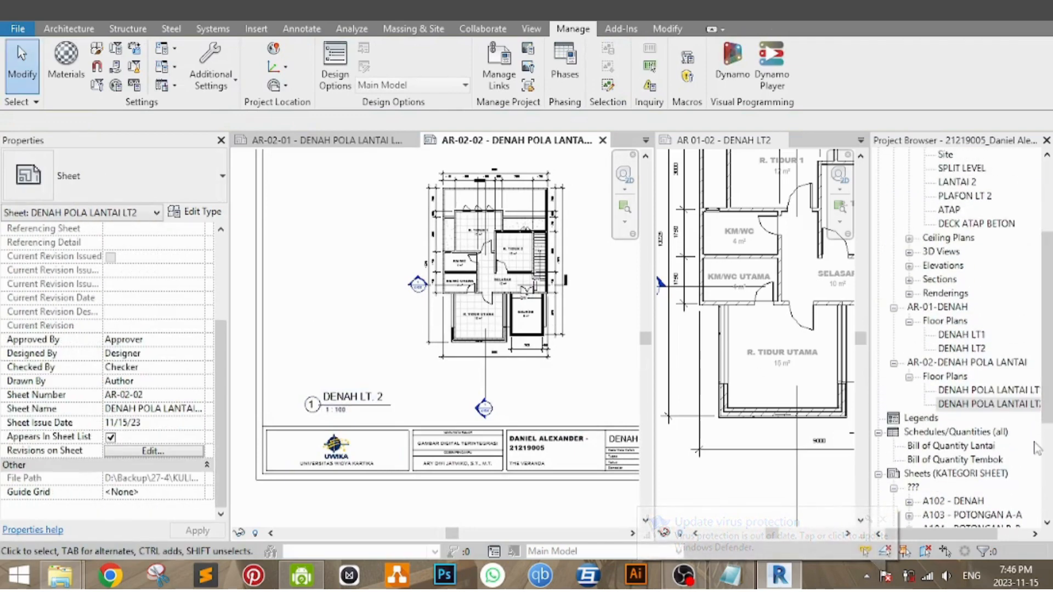
{"action": "left_click", "coordinate": [990, 409]}
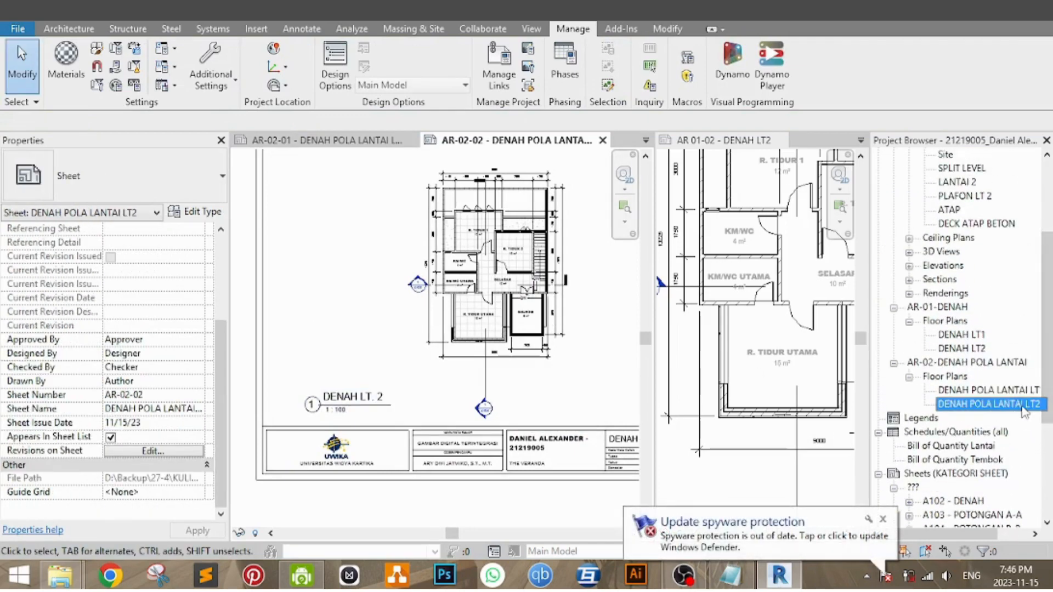
{"action": "left_click", "coordinate": [361, 411]}
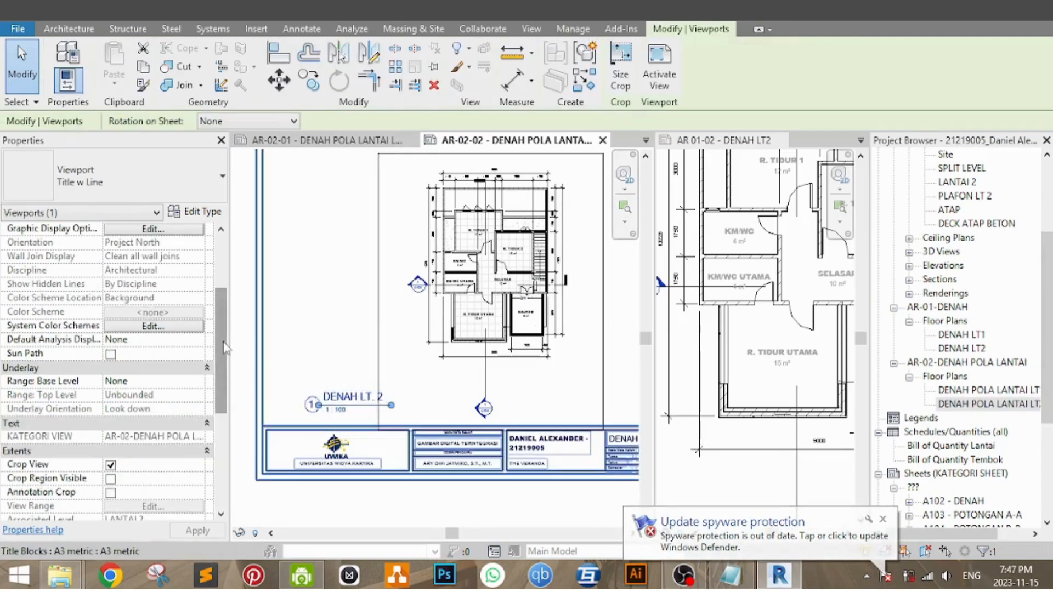
{"action": "left_click_drag", "start_coordinate": [222, 352], "coordinate": [218, 443]}
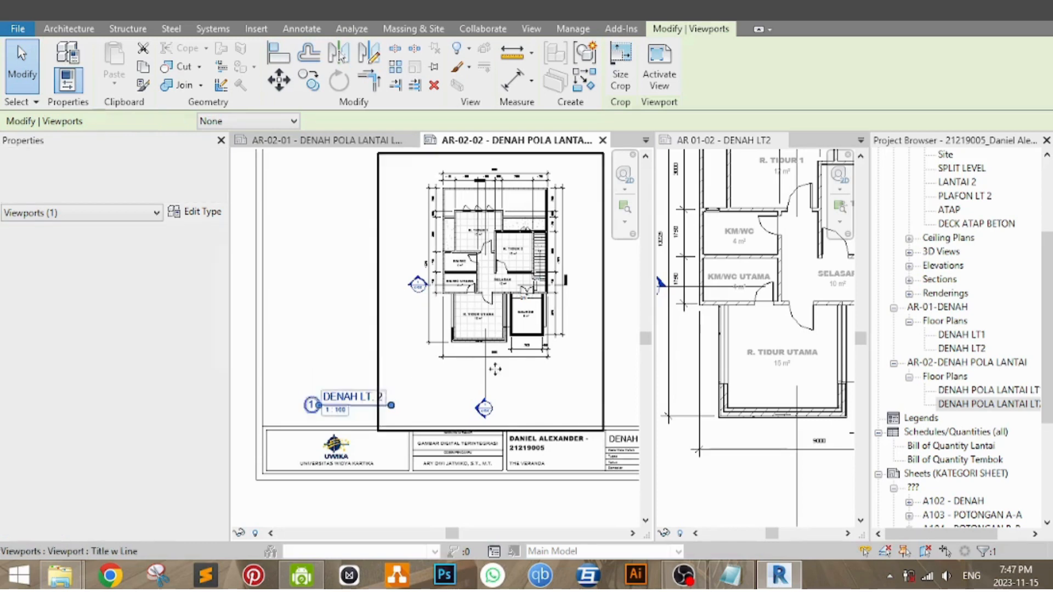
{"action": "left_click", "coordinate": [979, 405]}
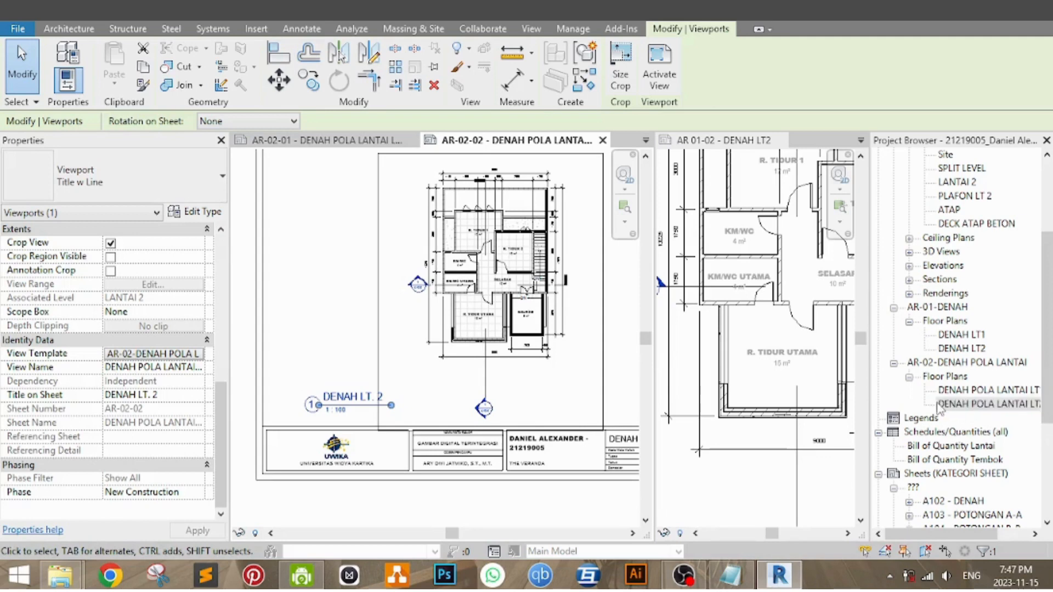
{"action": "left_click", "coordinate": [186, 395]}
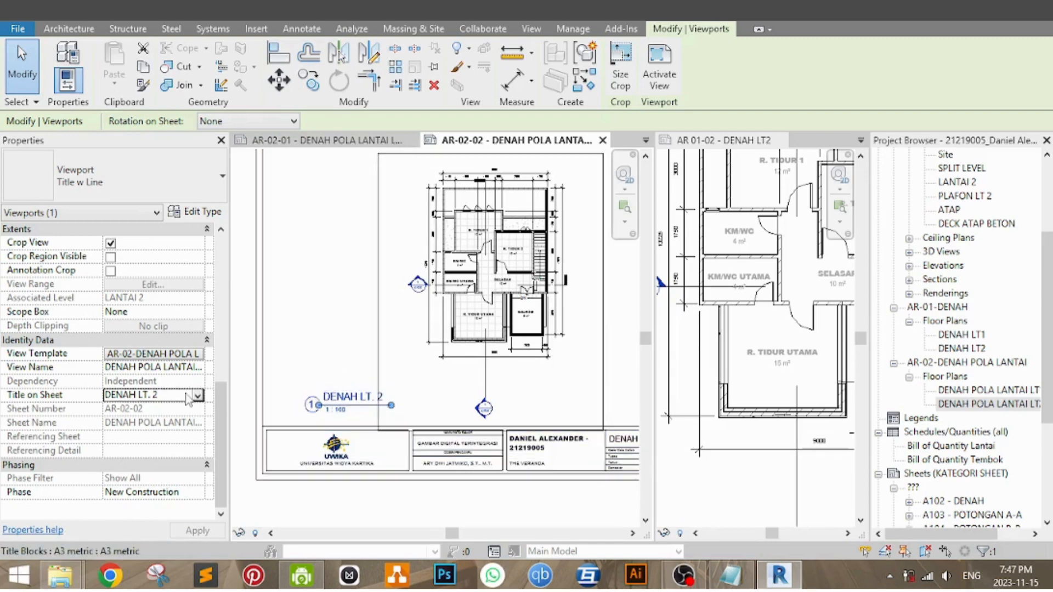
{"action": "type", "text": "DENAH"}
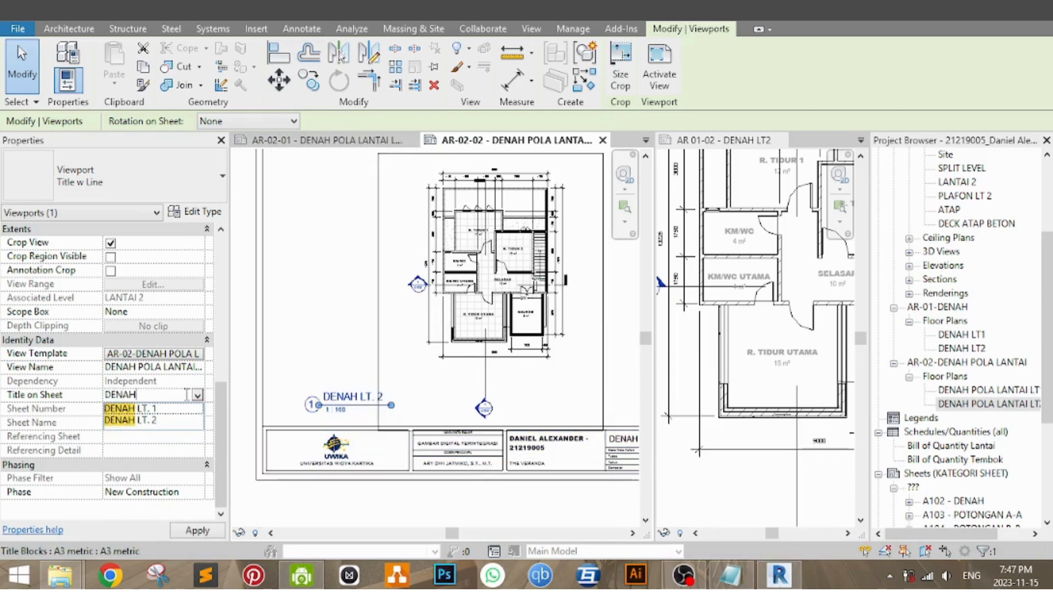
{"action": "type", "text": " POLA LT2"}
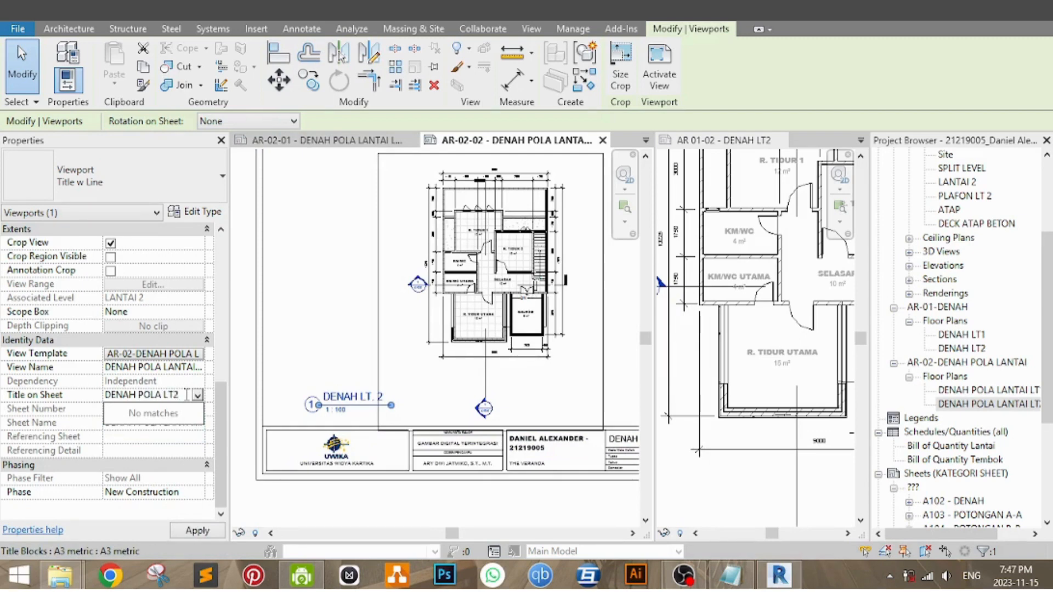
{"action": "key", "text": "Return"}
{"action": "left_click", "coordinate": [346, 310]}
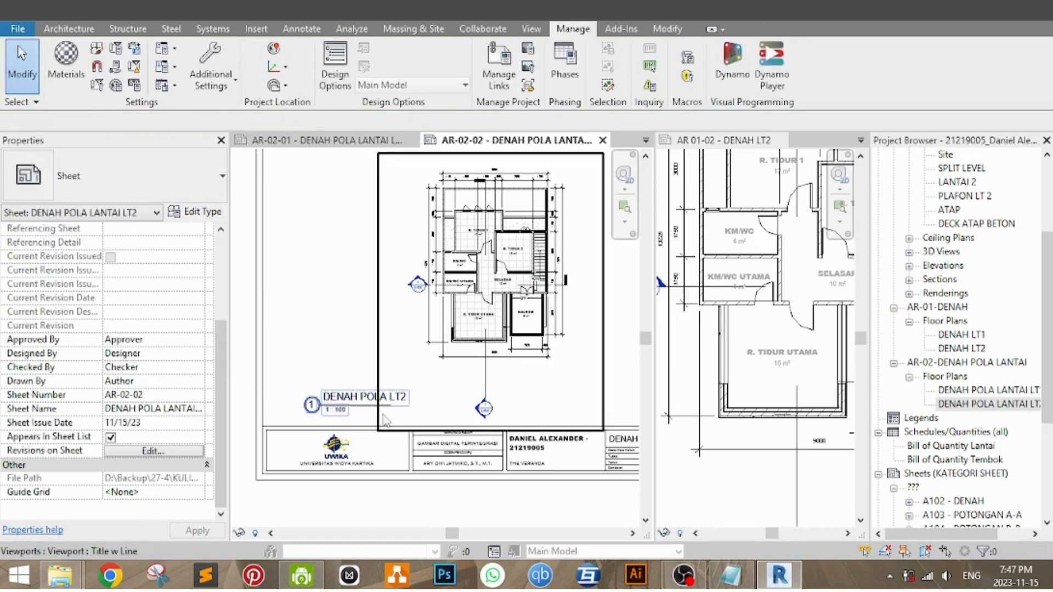
Step: Extend the title line of the viewport to match the width of the DENAH POLA LT2 title
{"action": "left_click", "coordinate": [382, 407]}
{"action": "left_click", "coordinate": [433, 380]}
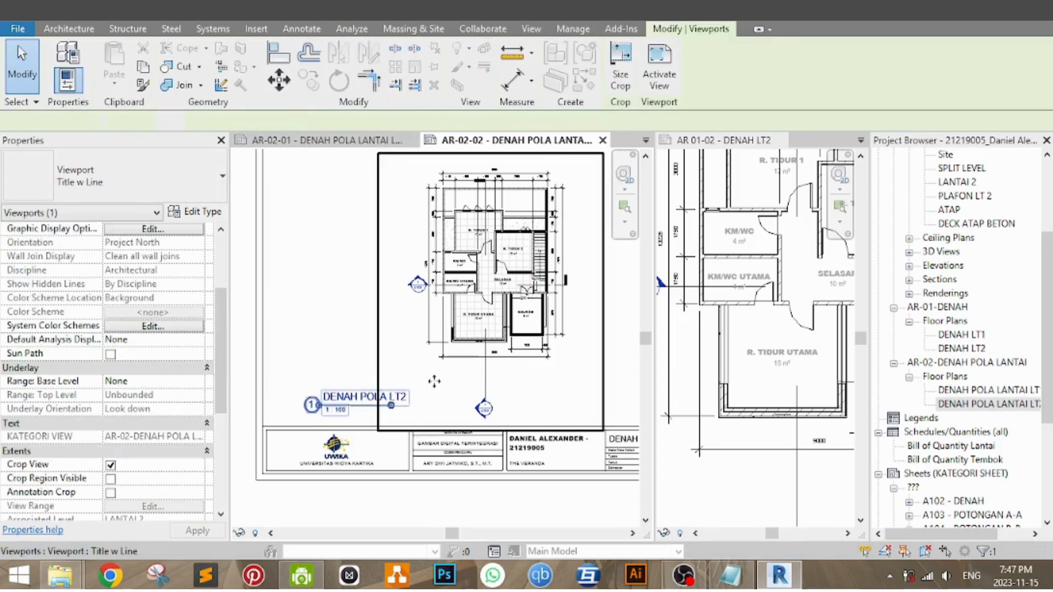
{"action": "left_click_drag", "start_coordinate": [391, 406], "coordinate": [418, 405]}
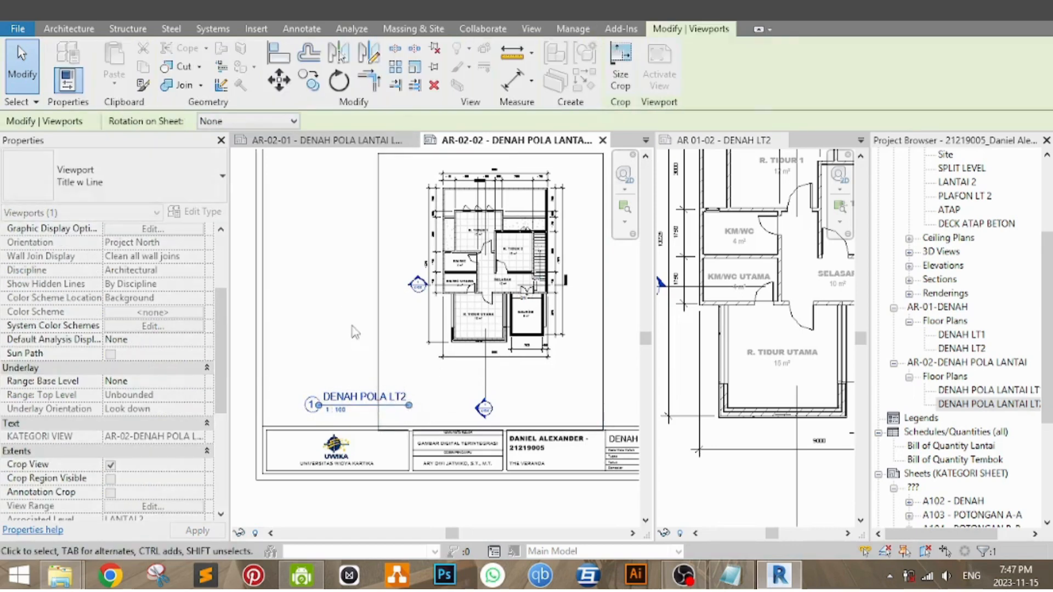
{"action": "key", "text": "Escape"}
{"action": "left_click", "coordinate": [982, 404]}
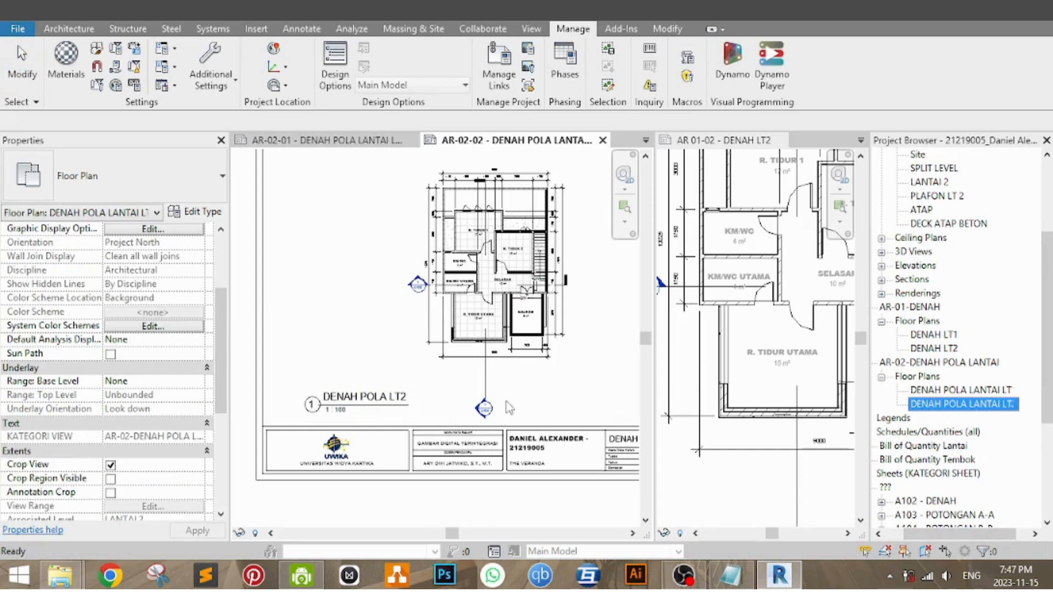
{"action": "left_click", "coordinate": [597, 394]}
{"action": "middle_click_drag", "start_coordinate": [573, 373], "coordinate": [534, 408]}
{"action": "scroll", "coordinate": [578, 393], "scroll_direction": "down", "scroll_amount": 2}
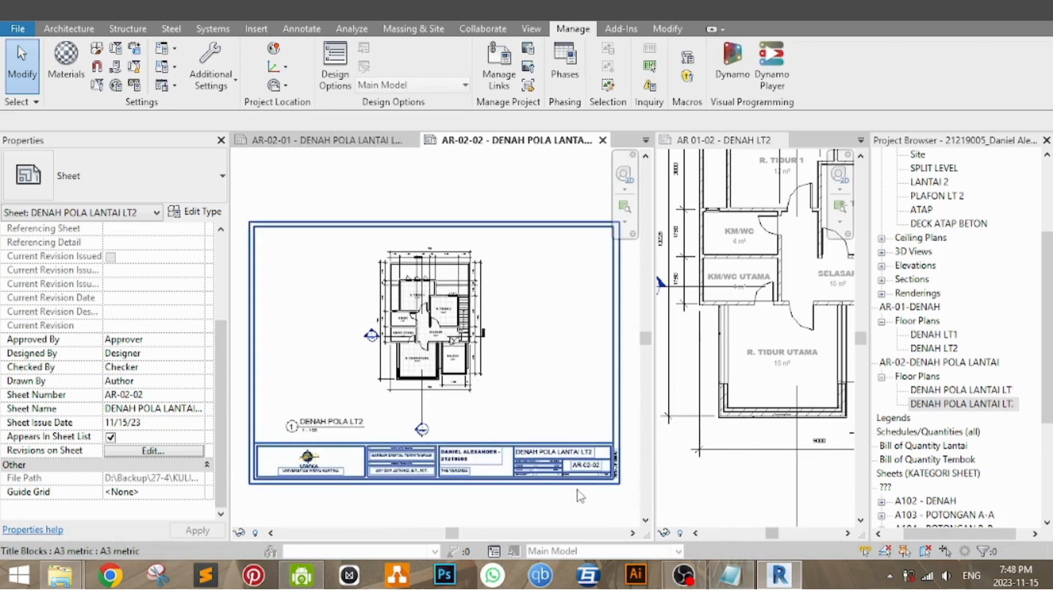